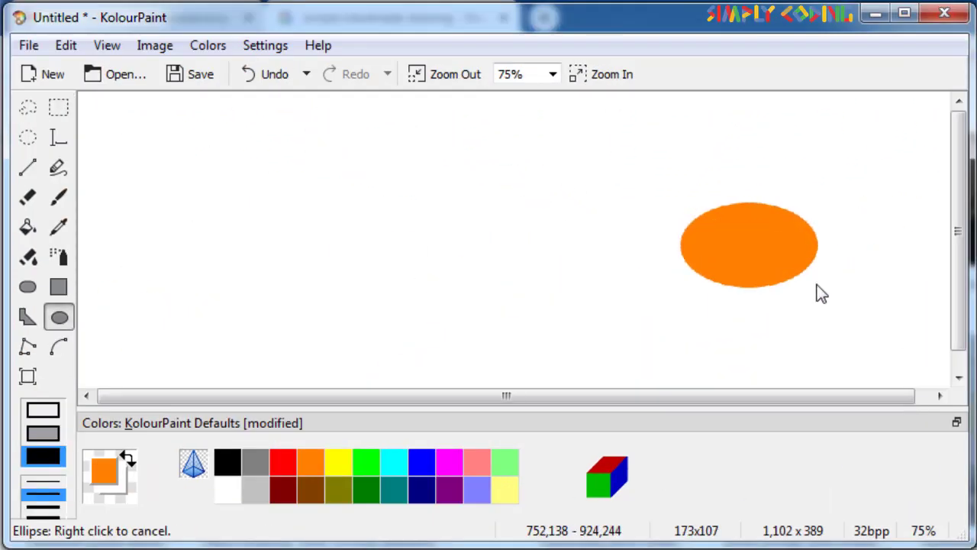
Draw two red ear ellipses on the animal.
{"action": "left_click", "coordinate": [283, 461]}
{"action": "left_click_drag", "start_coordinate": [672, 178], "coordinate": [717, 213]}
{"action": "left_click_drag", "start_coordinate": [781, 177], "coordinate": [820, 216]}
Draw two white eye ellipses, then pick grey for the nose and orange for the body.
{"action": "left_click", "coordinate": [228, 489]}
{"action": "left_click_drag", "start_coordinate": [720, 236], "coordinate": [740, 250]}
{"action": "mouse_move", "coordinate": [767, 236]}
{"action": "left_mouse_down"}
{"action": "mouse_move", "coordinate": [788, 250]}
{"action": "mouse_move", "coordinate": [761, 268]}
{"action": "mouse_move", "coordinate": [759, 354]}
{"action": "mouse_move", "coordinate": [786, 385]}
{"action": "left_mouse_up"}
{"action": "left_click", "coordinate": [255, 461]}
{"action": "left_click", "coordinate": [310, 462]}
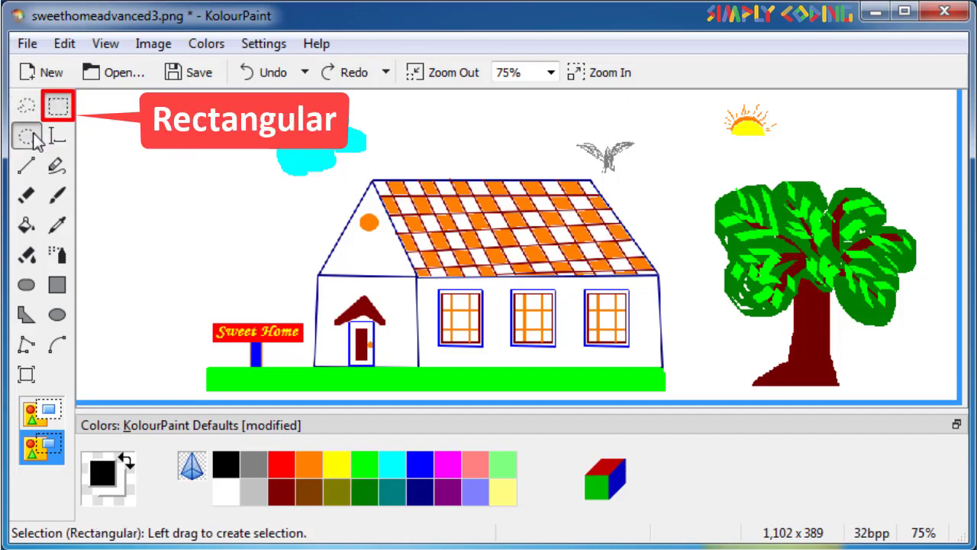
Try the Elliptical and Free-Form selection tools, then trace a 75x49 freehand selection around the door's roof.
{"action": "left_click", "coordinate": [27, 137]}
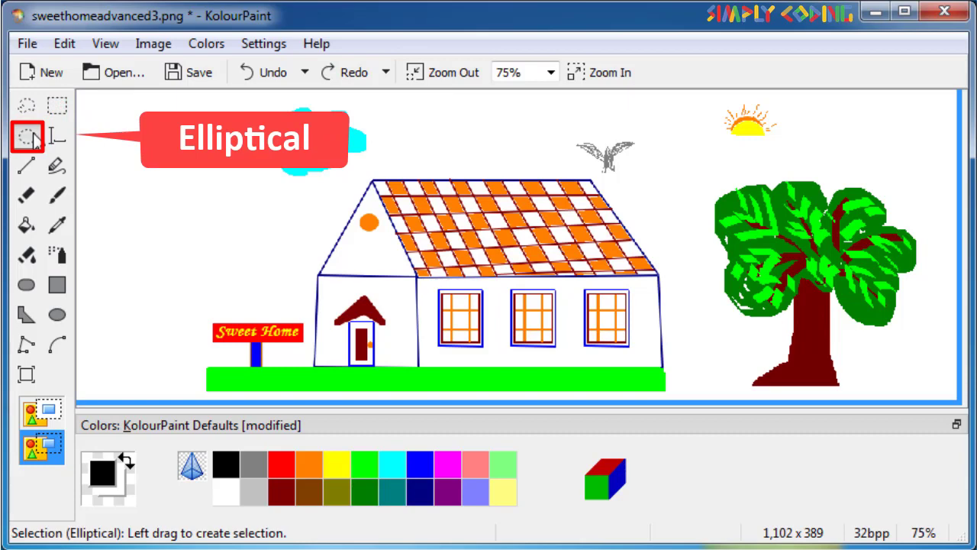
{"action": "left_click", "coordinate": [29, 111]}
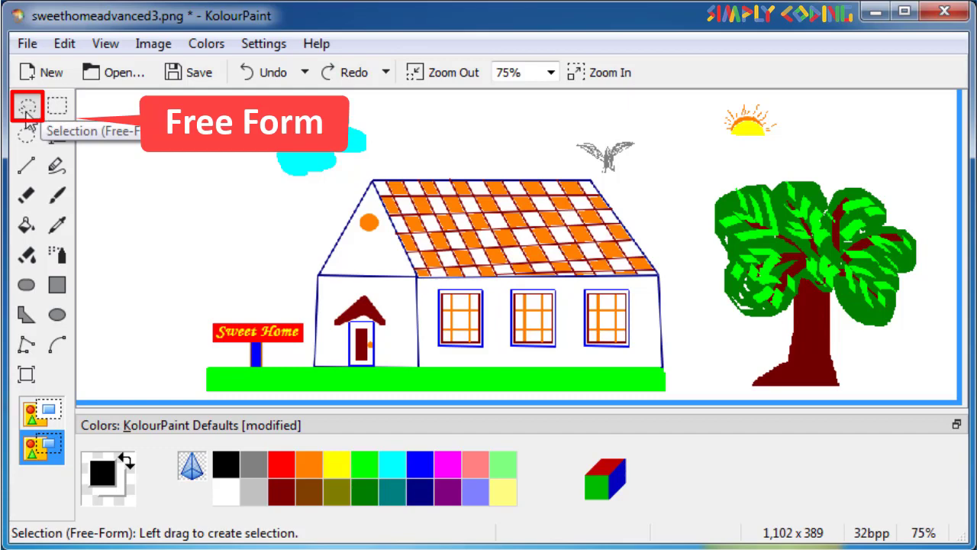
{"action": "key", "text": "alt+shift+m"}
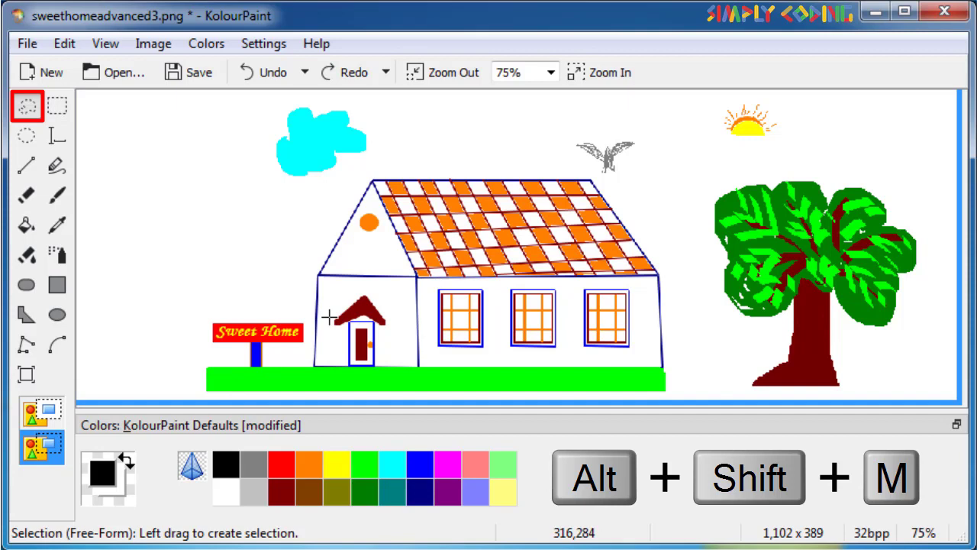
{"action": "mouse_move", "coordinate": [329, 316]}
{"action": "left_mouse_down"}
{"action": "mouse_move", "coordinate": [339, 305]}
{"action": "mouse_move", "coordinate": [380, 324]}
{"action": "left_mouse_up"}
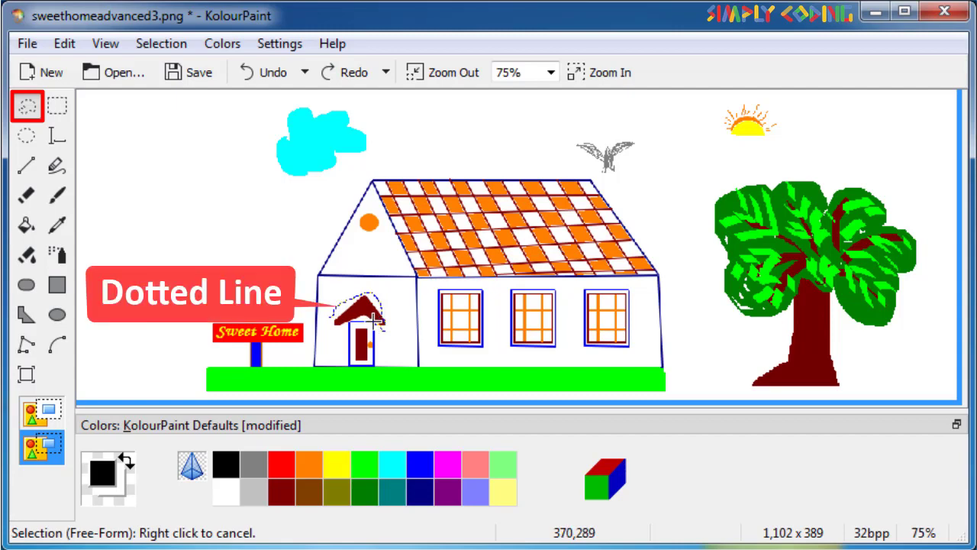
{"action": "mouse_move", "coordinate": [379, 324]}
{"action": "left_mouse_down"}
{"action": "mouse_move", "coordinate": [336, 325]}
{"action": "mouse_move", "coordinate": [332, 306]}
{"action": "left_mouse_up"}
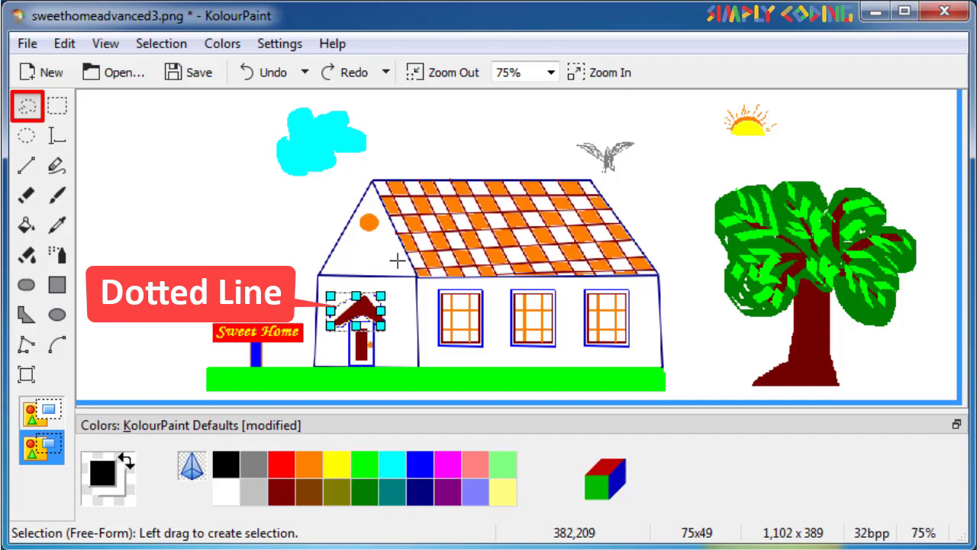
Draw a 152x89 rectangular selection around the cyan cloud.
{"action": "left_click", "coordinate": [58, 107]}
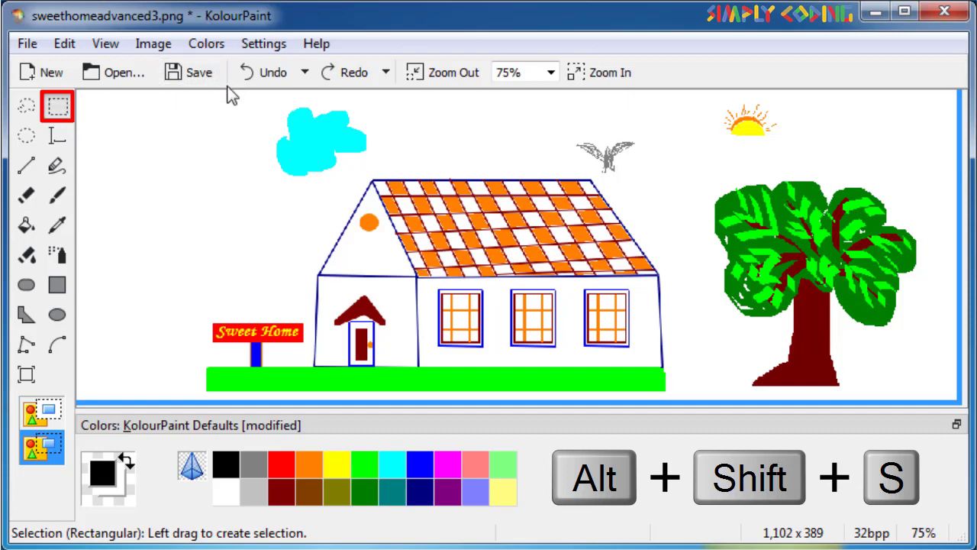
{"action": "mouse_move", "coordinate": [253, 104]}
{"action": "left_mouse_down"}
{"action": "mouse_move", "coordinate": [275, 102]}
{"action": "mouse_move", "coordinate": [376, 175]}
{"action": "left_mouse_up"}
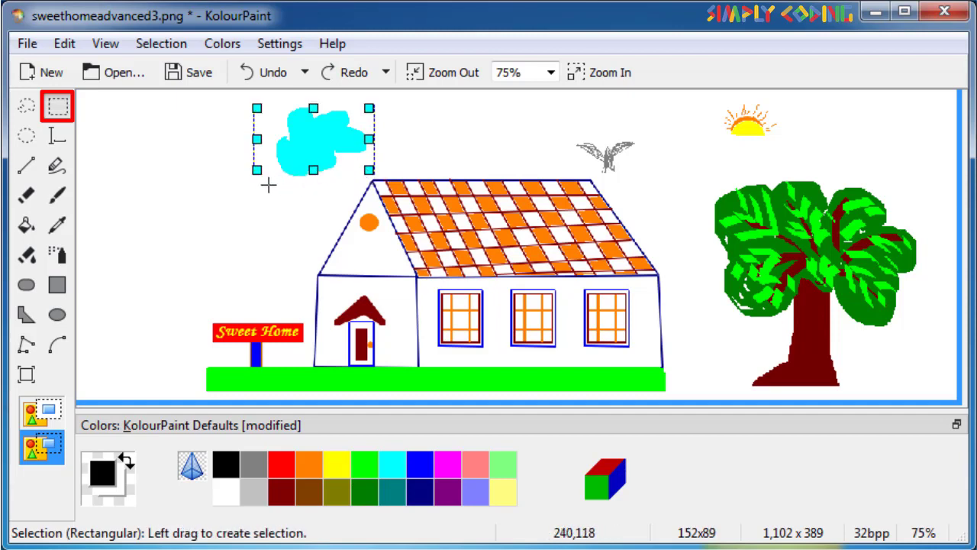
Draw a 33x28 elliptical selection around the orange circle on the gable.
{"action": "left_click", "coordinate": [29, 139]}
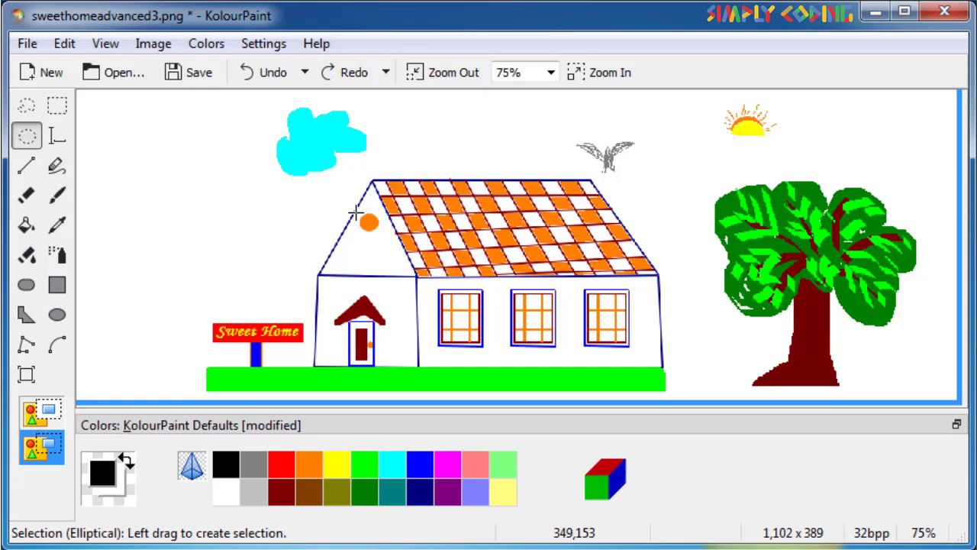
{"action": "left_click_drag", "start_coordinate": [356, 214], "coordinate": [374, 229]}
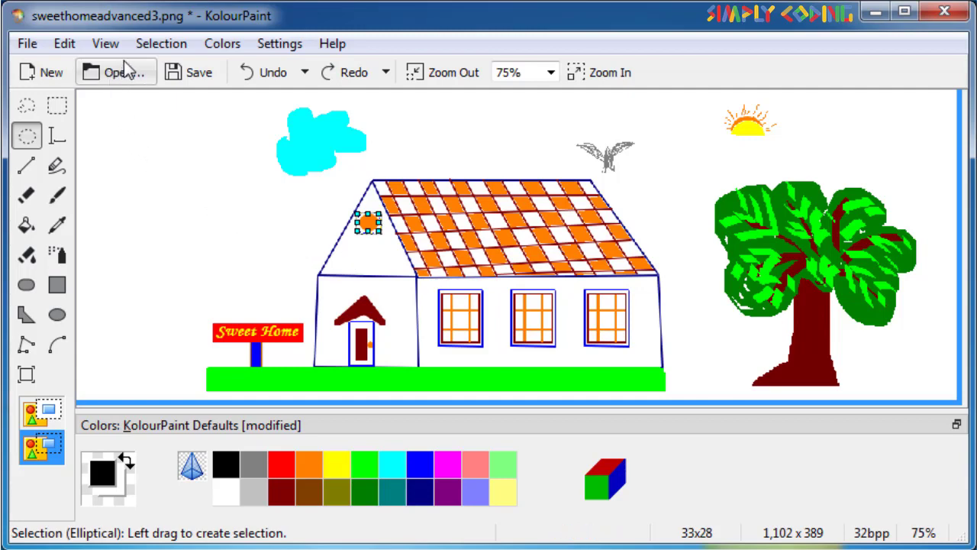
Select the cloud with a rectangle, deselect it, then select the whole picture.
{"action": "left_click", "coordinate": [60, 107]}
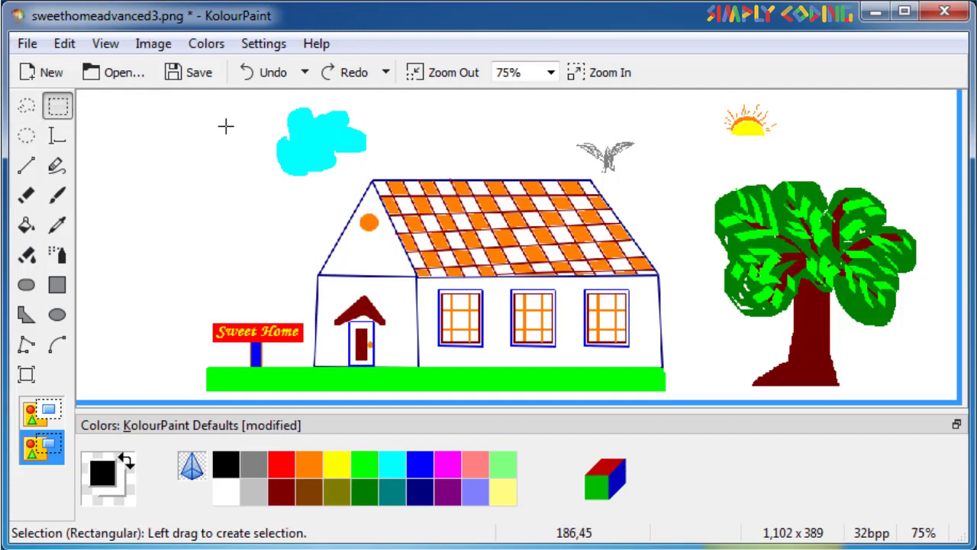
{"action": "mouse_move", "coordinate": [256, 107]}
{"action": "left_mouse_down"}
{"action": "mouse_move", "coordinate": [359, 122]}
{"action": "mouse_move", "coordinate": [367, 175]}
{"action": "left_mouse_up"}
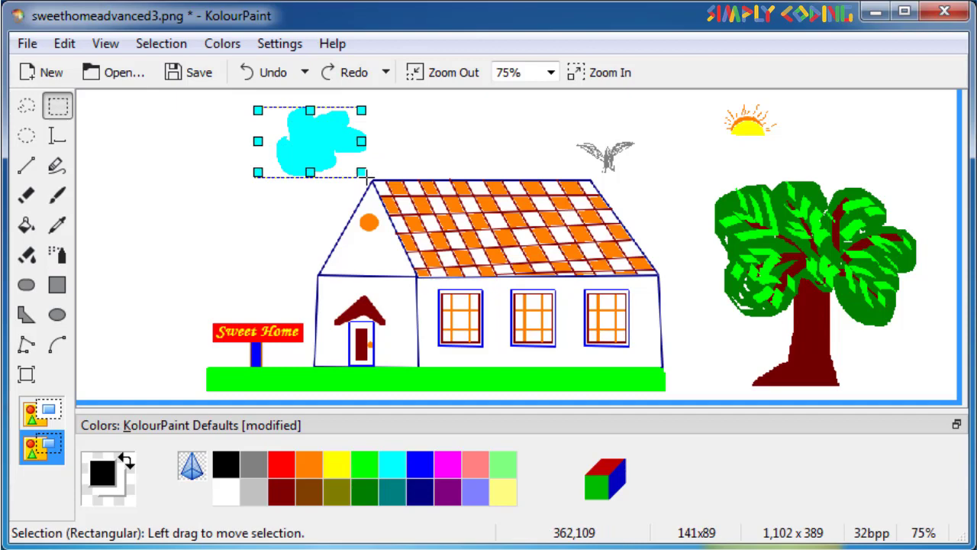
{"action": "left_click", "coordinate": [67, 44]}
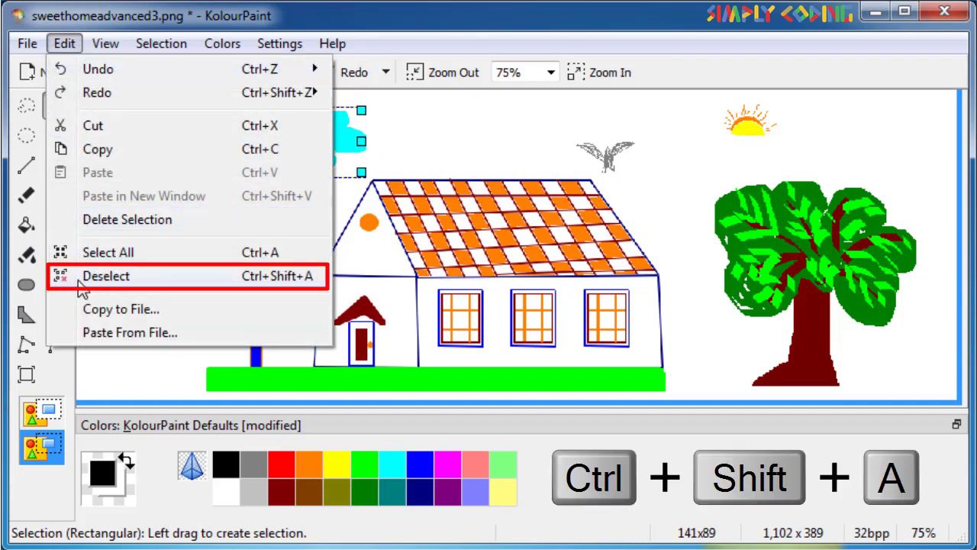
{"action": "left_click", "coordinate": [83, 287]}
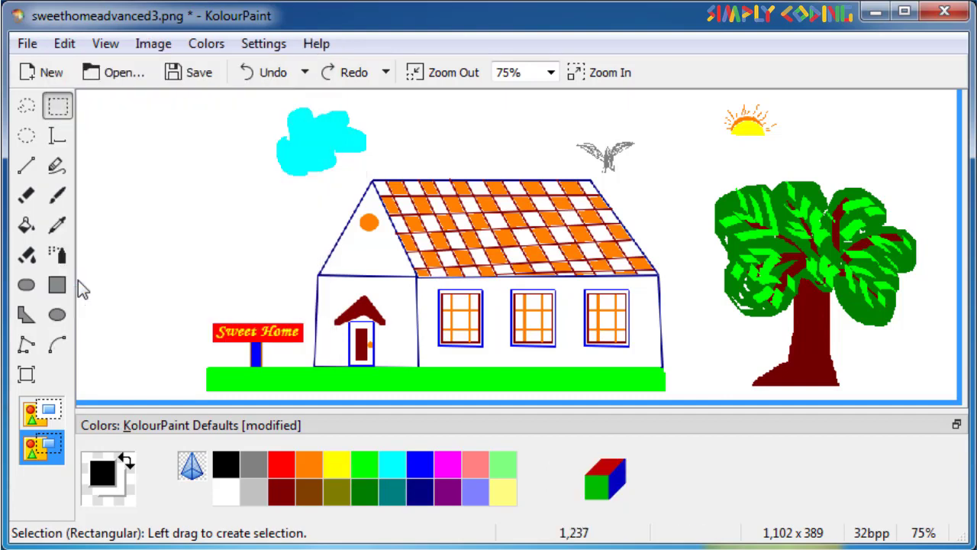
{"action": "left_click", "coordinate": [67, 43]}
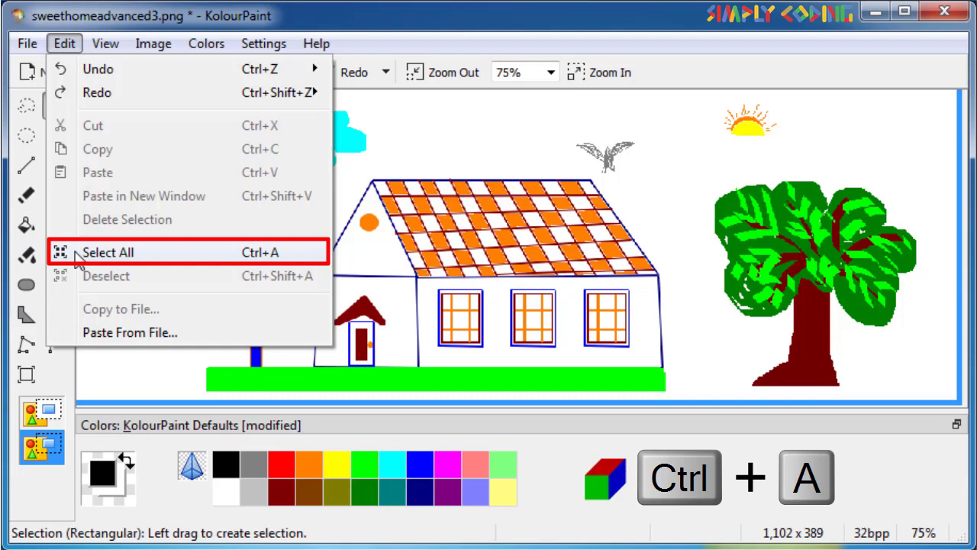
{"action": "left_click", "coordinate": [76, 253]}
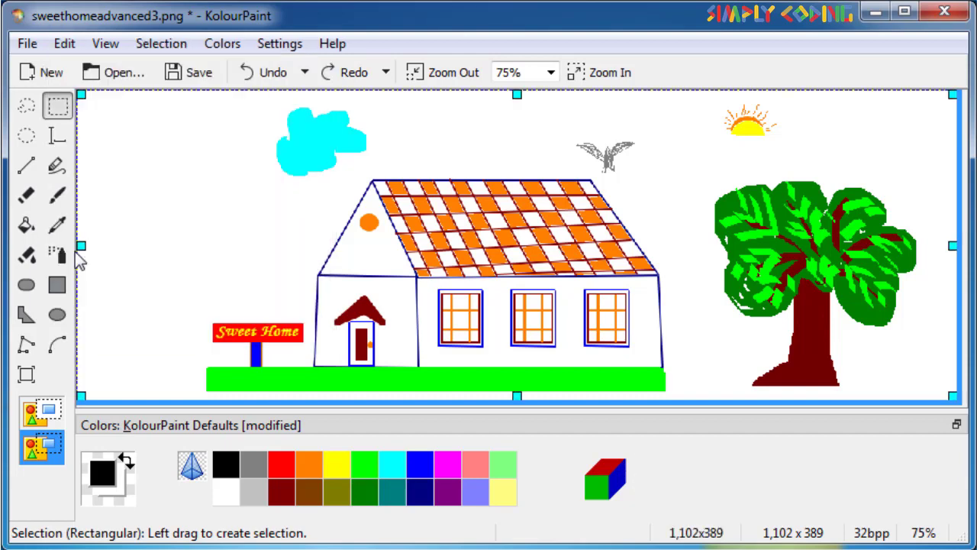
{"action": "left_click_drag", "start_coordinate": [258, 102], "coordinate": [375, 175]}
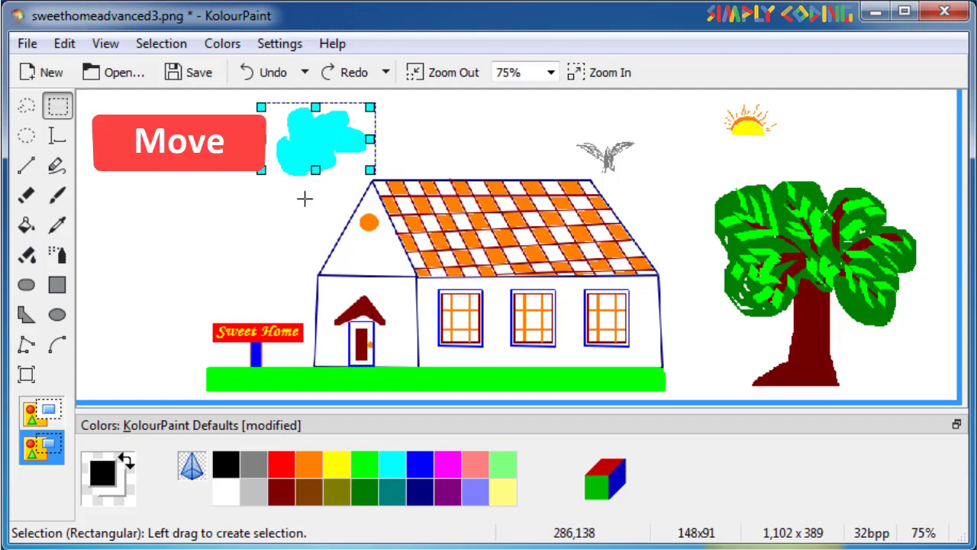
{"action": "left_click_drag", "start_coordinate": [307, 136], "coordinate": [427, 130]}
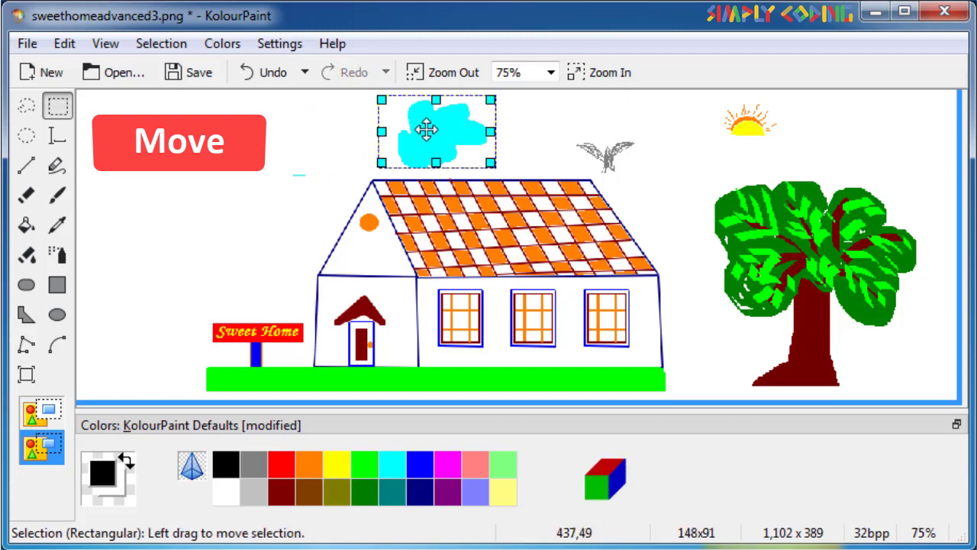
{"action": "left_click", "coordinate": [64, 43]}
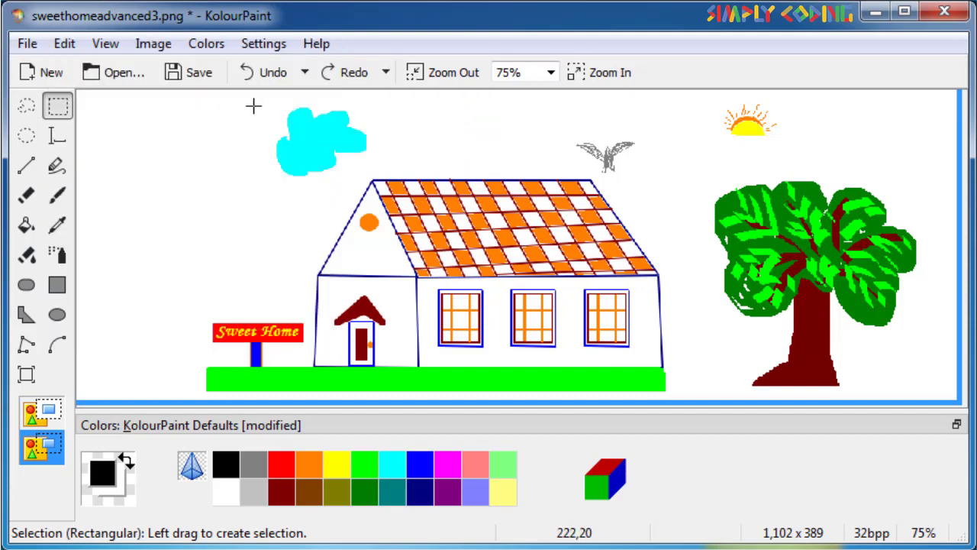
Select the cloud with a rectangle and cut it out of the picture.
{"action": "left_click_drag", "start_coordinate": [256, 106], "coordinate": [375, 176]}
{"action": "key", "text": "ctrl+x"}
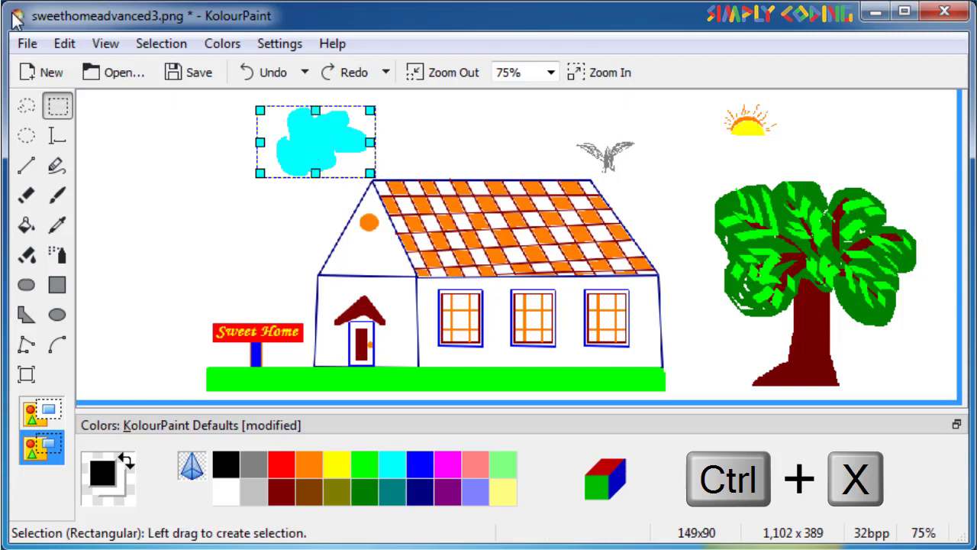
{"action": "left_click", "coordinate": [64, 44]}
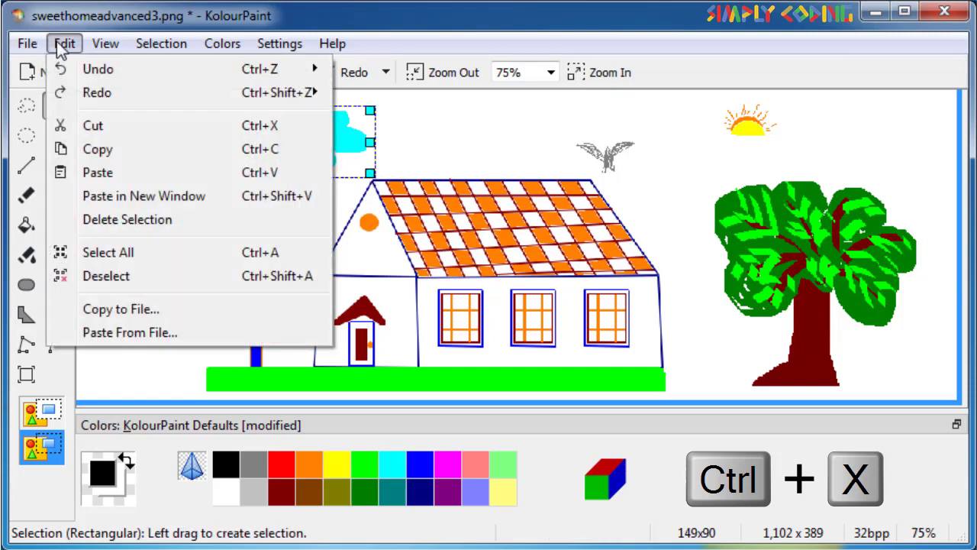
{"action": "left_click", "coordinate": [76, 125]}
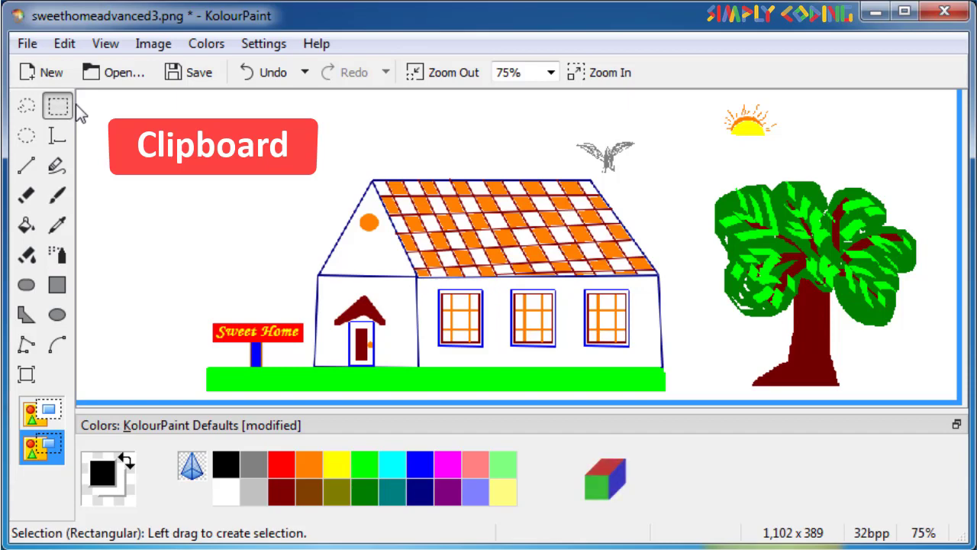
Paste the cloud back and drag it above the house's left side.
{"action": "left_click", "coordinate": [66, 46]}
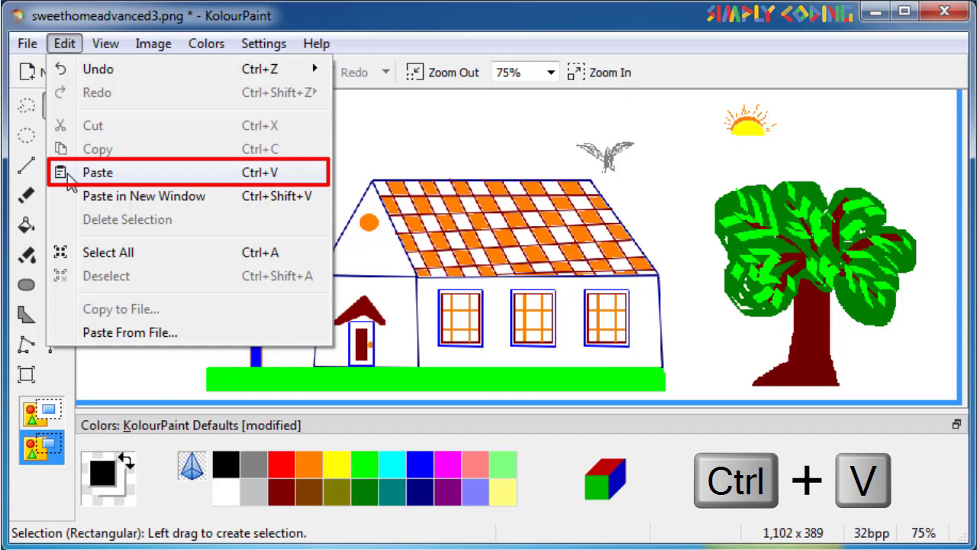
{"action": "left_click", "coordinate": [68, 173]}
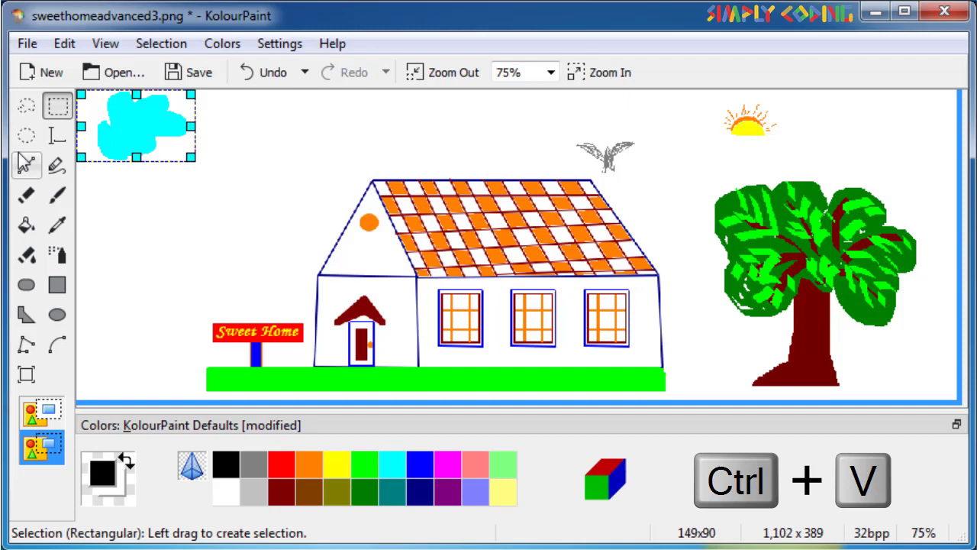
{"action": "mouse_move", "coordinate": [127, 128]}
{"action": "left_mouse_down"}
{"action": "mouse_move", "coordinate": [265, 150]}
{"action": "mouse_move", "coordinate": [303, 140]}
{"action": "left_mouse_up"}
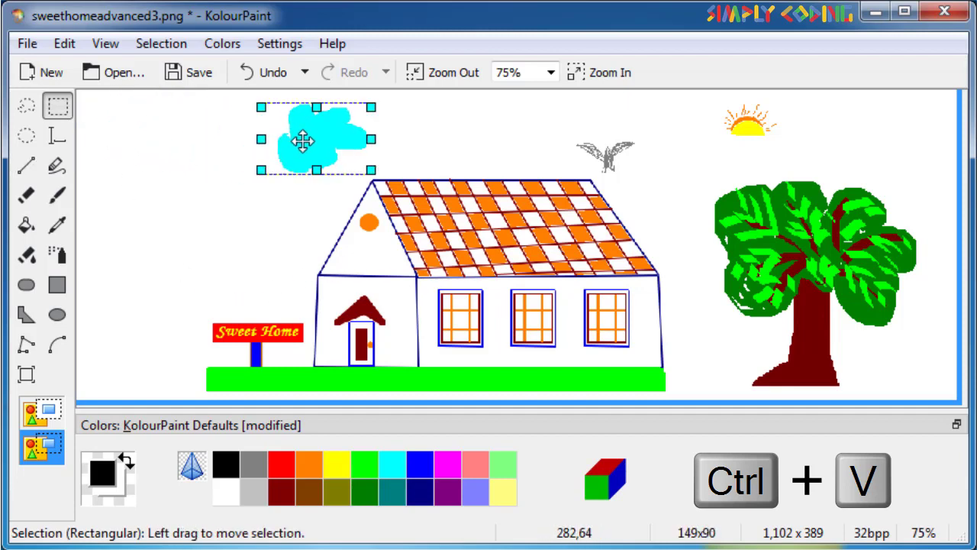
Paste a second cloud copy and place it right of the first, above the roof.
{"action": "left_click", "coordinate": [62, 45]}
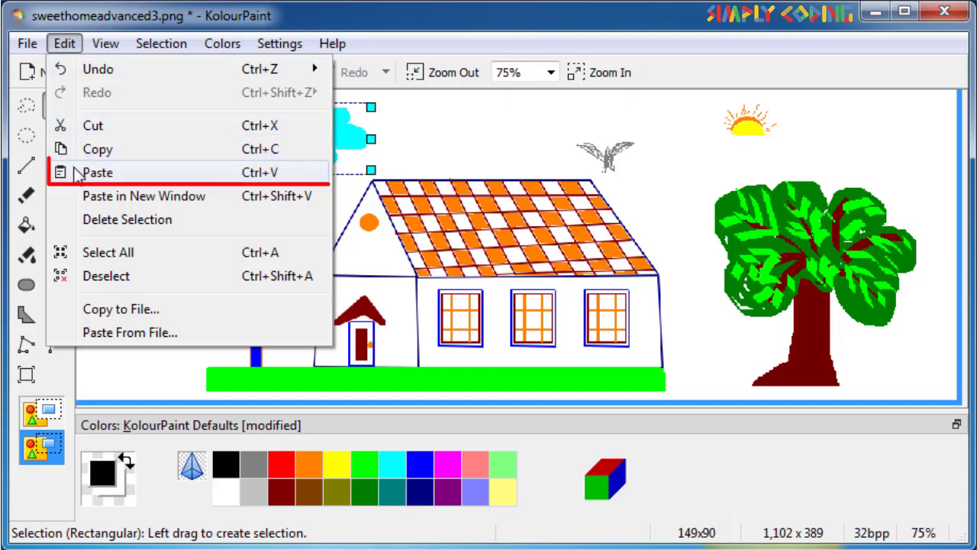
{"action": "left_click", "coordinate": [74, 173]}
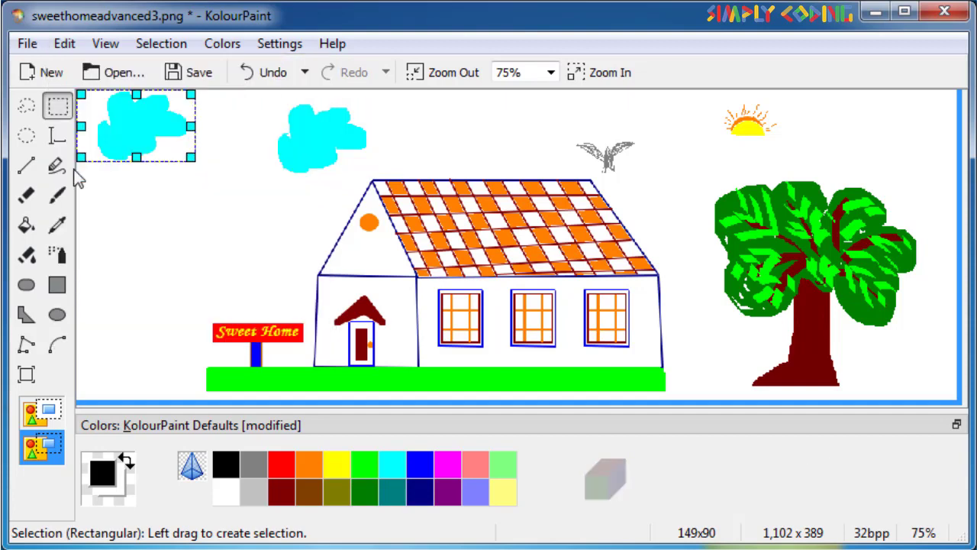
{"action": "left_click_drag", "start_coordinate": [129, 132], "coordinate": [463, 140]}
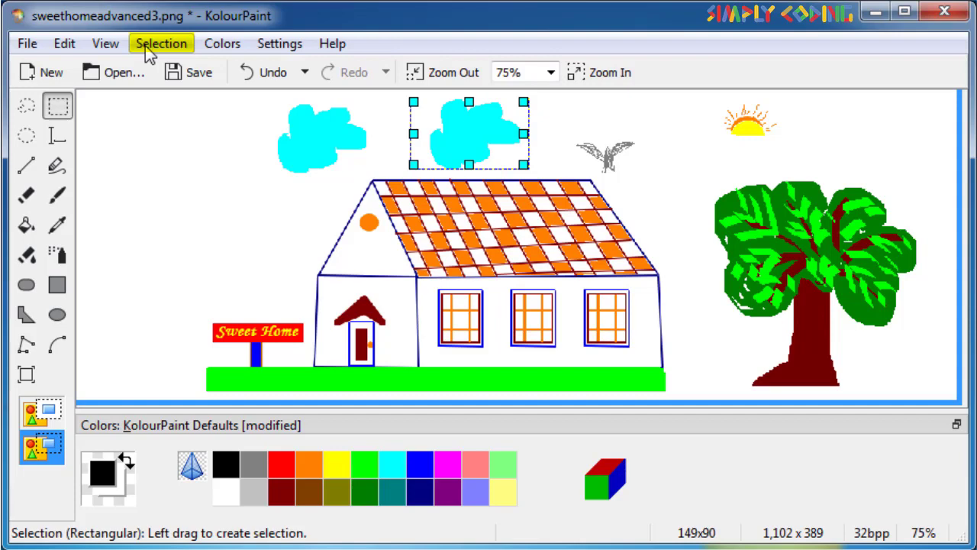
Crop the picture to the house area, cutting off sun and tree, then start selecting the sign.
{"action": "left_click", "coordinate": [145, 46]}
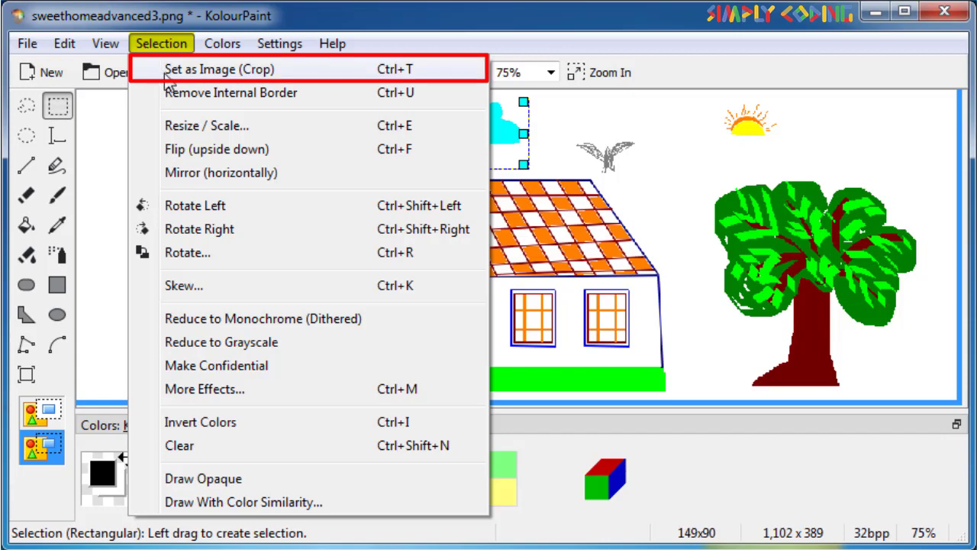
{"action": "left_click", "coordinate": [77, 99]}
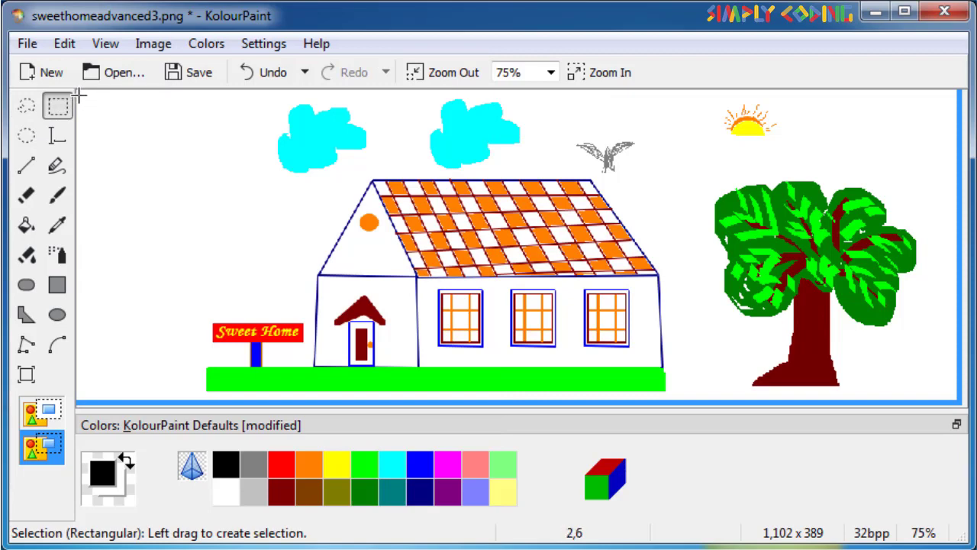
{"action": "mouse_move", "coordinate": [78, 95]}
{"action": "left_mouse_down"}
{"action": "mouse_move", "coordinate": [654, 452]}
{"action": "mouse_move", "coordinate": [679, 436]}
{"action": "left_mouse_up"}
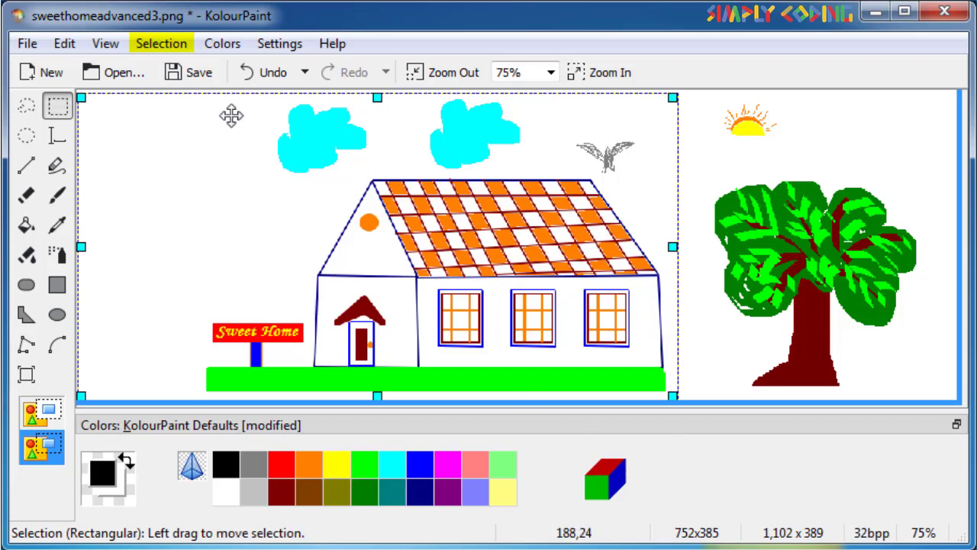
{"action": "left_click", "coordinate": [161, 44]}
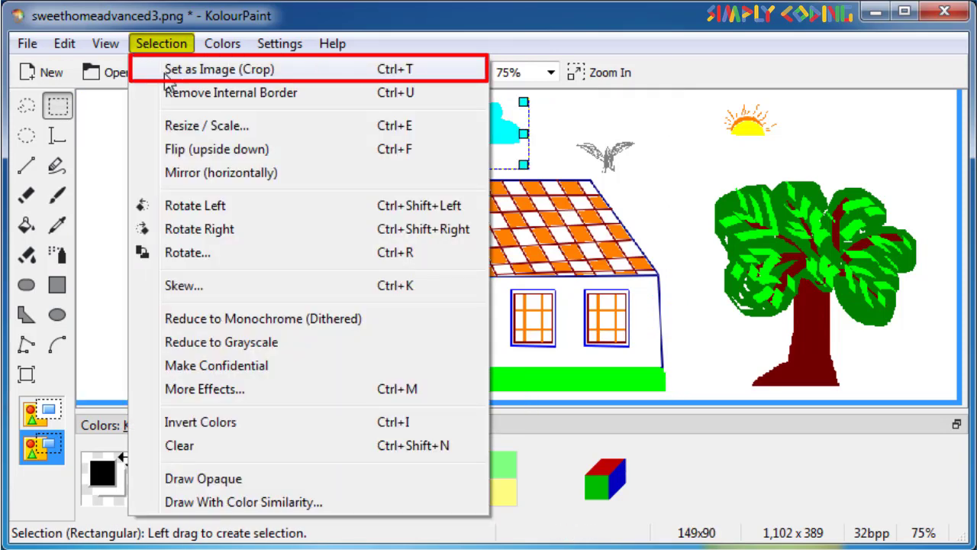
{"action": "left_click", "coordinate": [165, 74]}
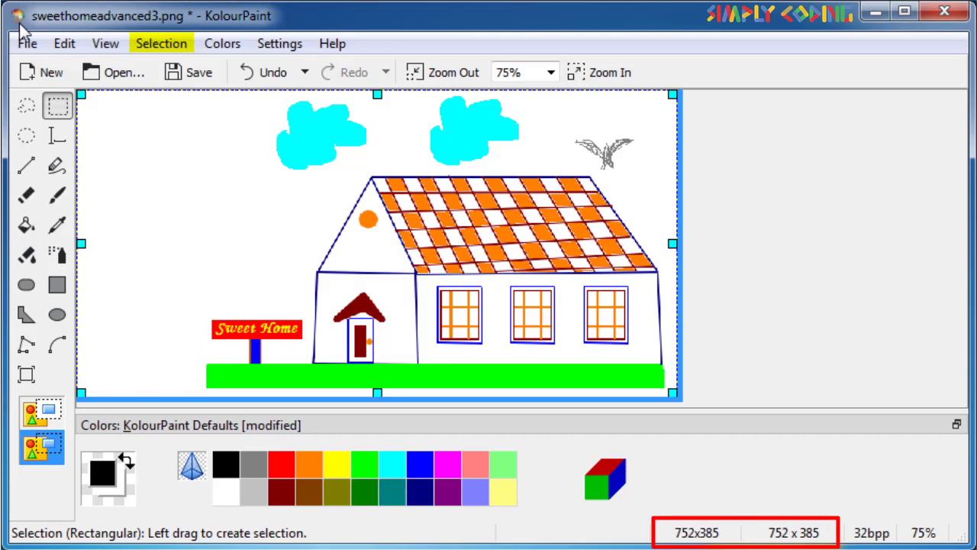
{"action": "left_click_drag", "start_coordinate": [197, 307], "coordinate": [246, 349]}
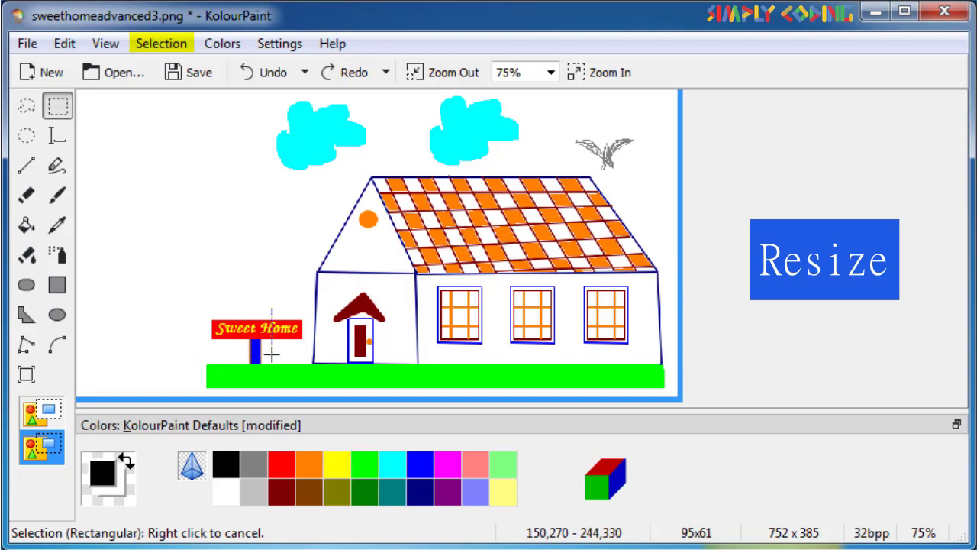
Enclose the Sweet Home sign and post in a 143x72 selection and open the Selection menu.
{"action": "left_click_drag", "start_coordinate": [246, 349], "coordinate": [310, 366]}
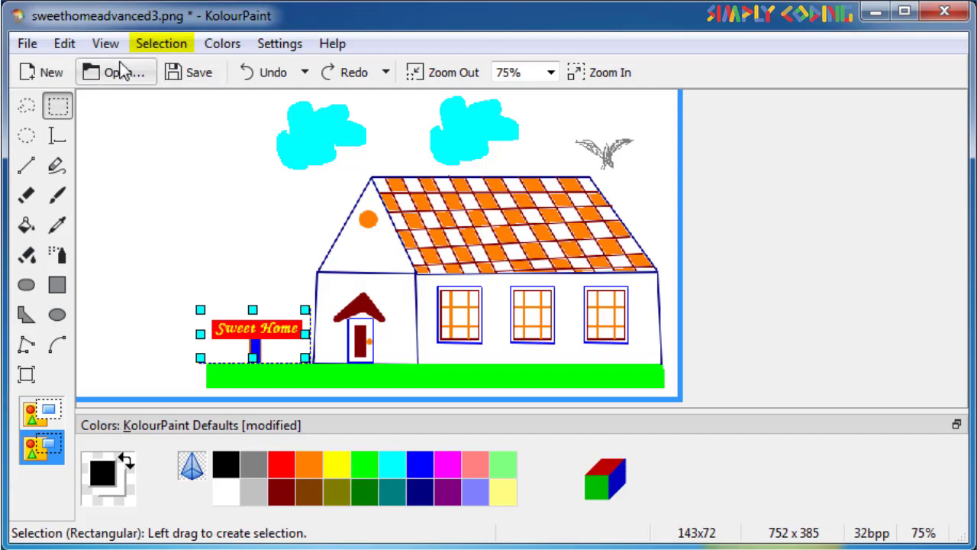
{"action": "left_click", "coordinate": [150, 45]}
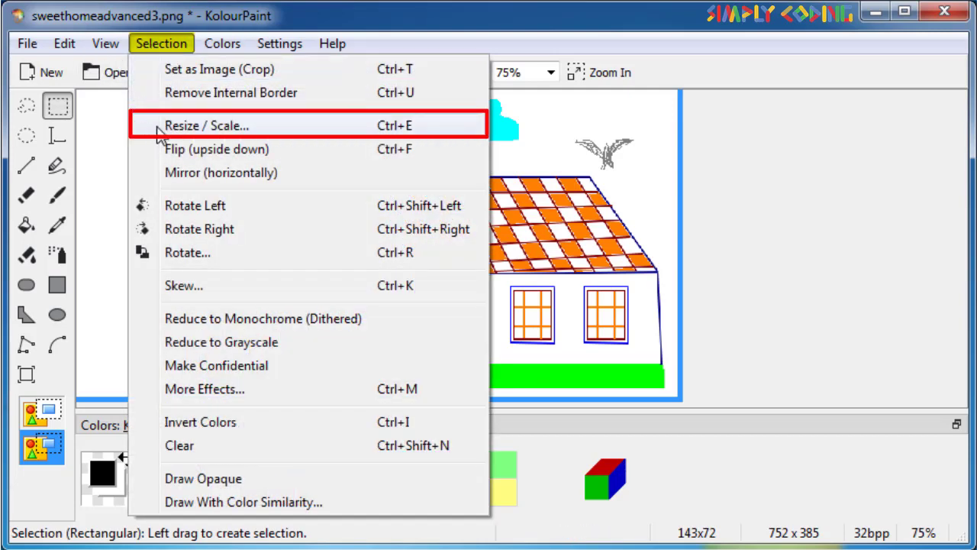
In Resize / Scale, try a new size of 150 x 200 and a 150% width.
{"action": "left_click", "coordinate": [159, 128]}
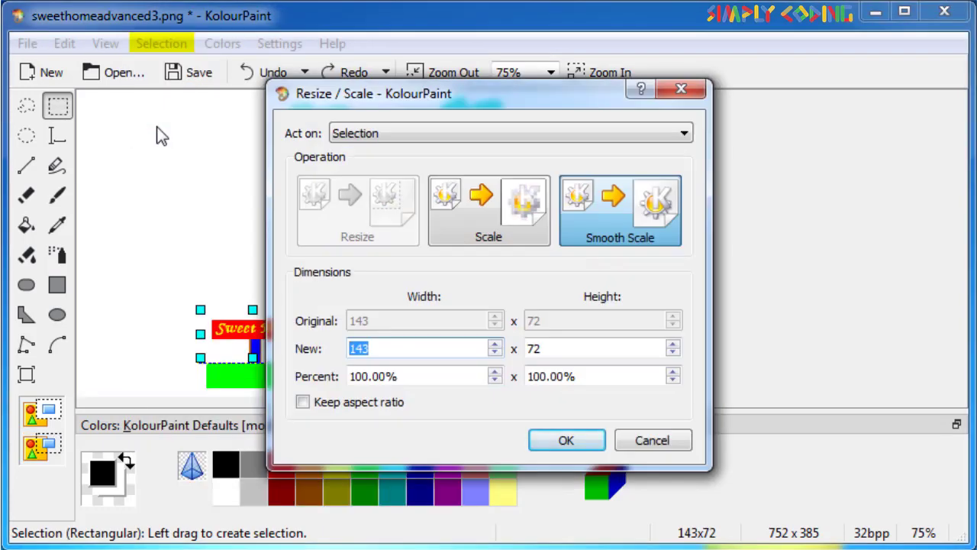
{"action": "type", "text": "1"}
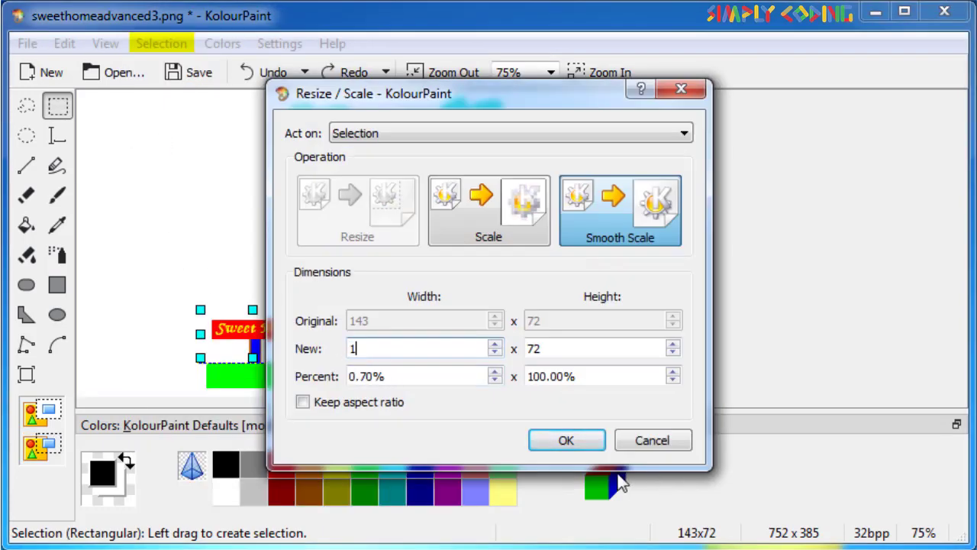
{"action": "type", "text": "50"}
{"action": "key", "text": "Tab"}
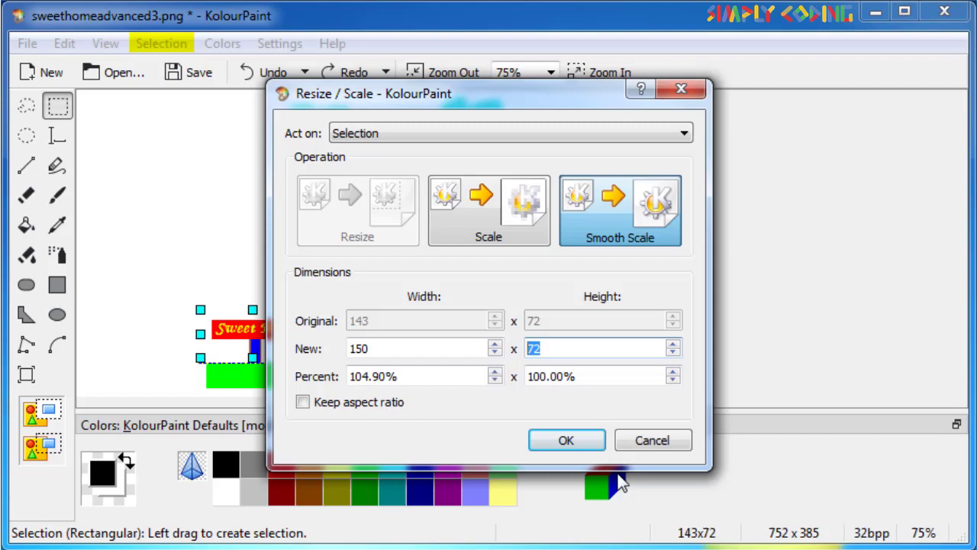
{"action": "type", "text": "20"}
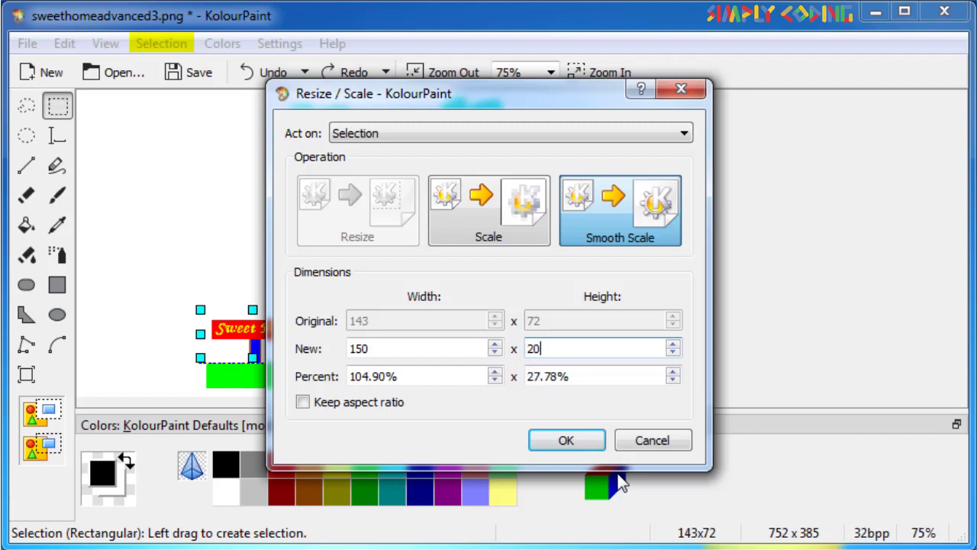
{"action": "type", "text": "0"}
{"action": "key", "text": "Tab"}
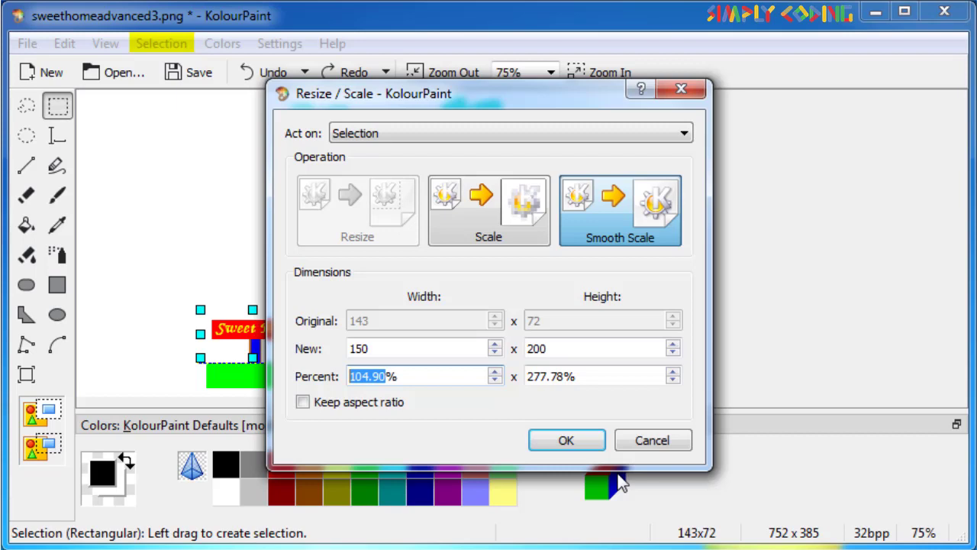
{"action": "type", "text": "150"}
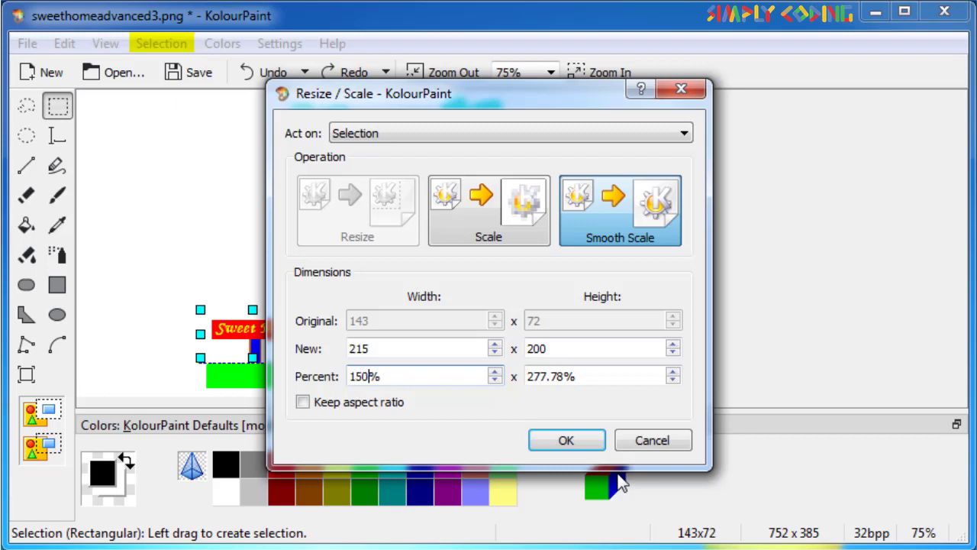
{"action": "key", "text": "Tab"}
Try 150% height, lock the aspect ratio, and reset both percentages to 100%.
{"action": "type", "text": "1"}
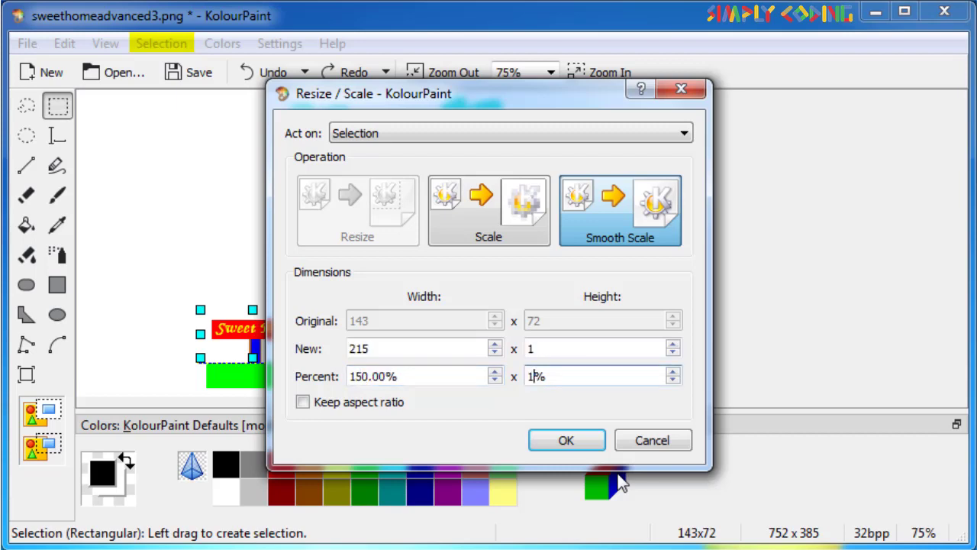
{"action": "type", "text": "50"}
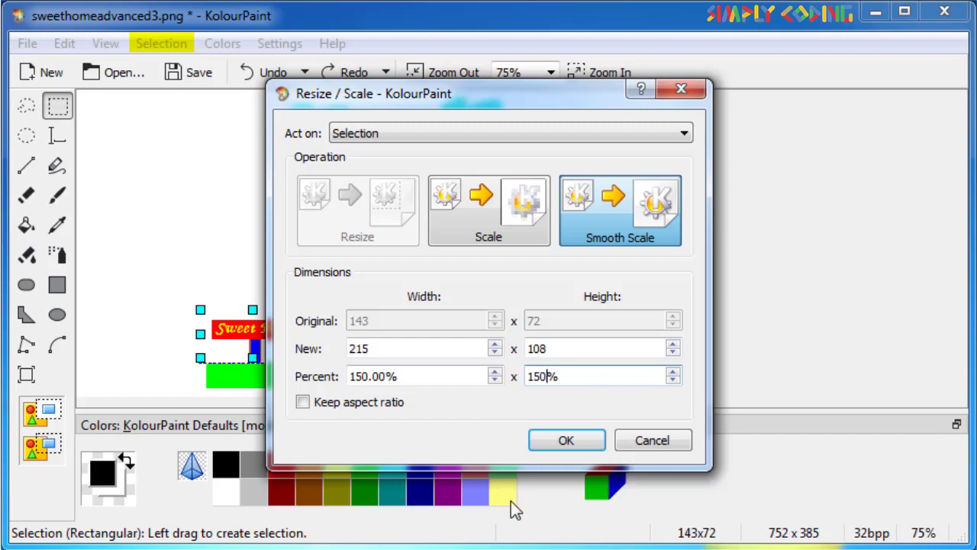
{"action": "left_click", "coordinate": [303, 402]}
{"action": "type", "text": "100"}
{"action": "key", "text": "Tab"}
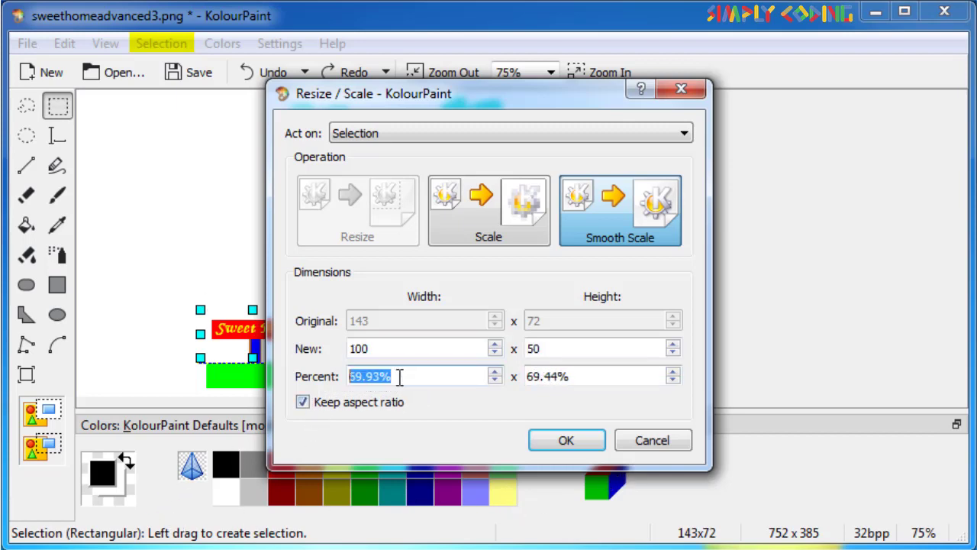
{"action": "type", "text": "100"}
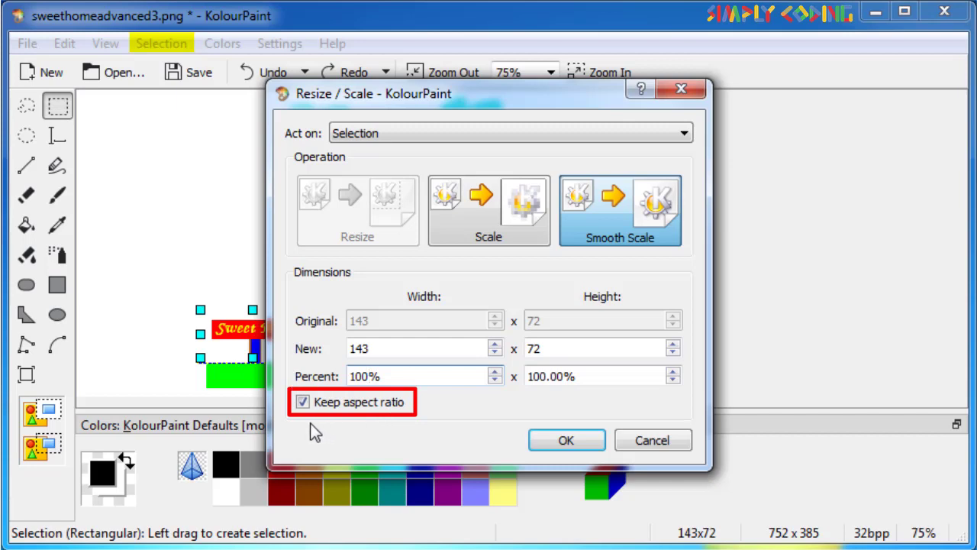
Turn off aspect ratio and scale the sign to 200% width and height (286x144).
{"action": "key", "text": "Tab"}
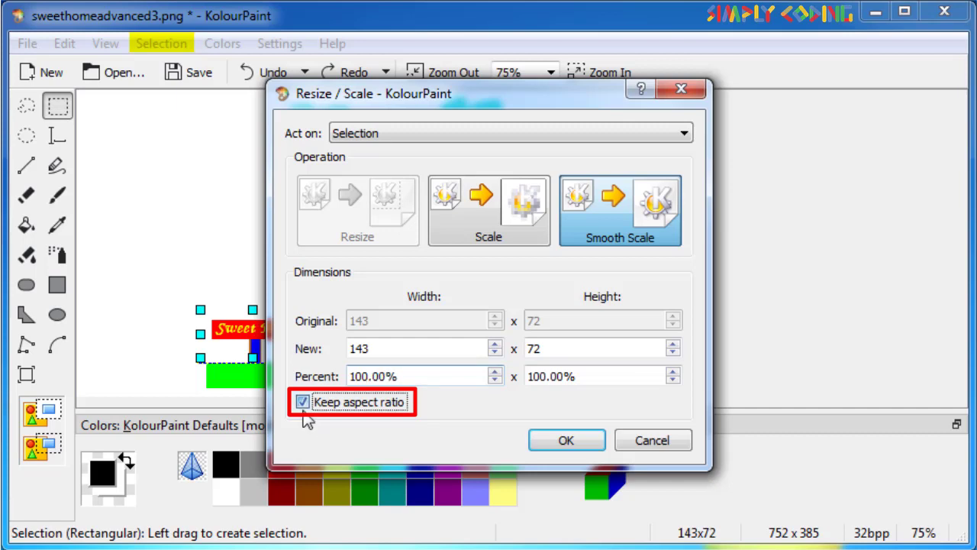
{"action": "left_click", "coordinate": [304, 411]}
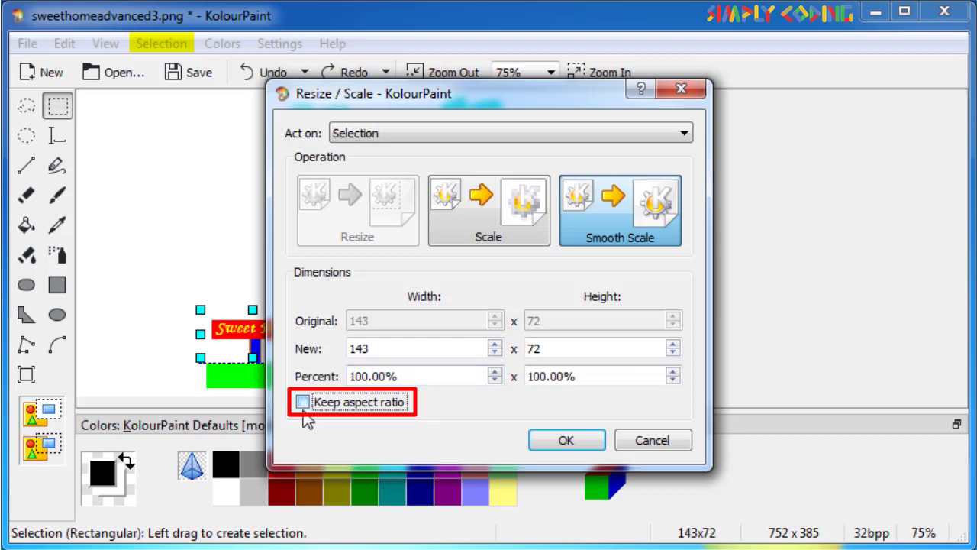
{"action": "left_click_drag", "start_coordinate": [406, 347], "coordinate": [285, 324]}
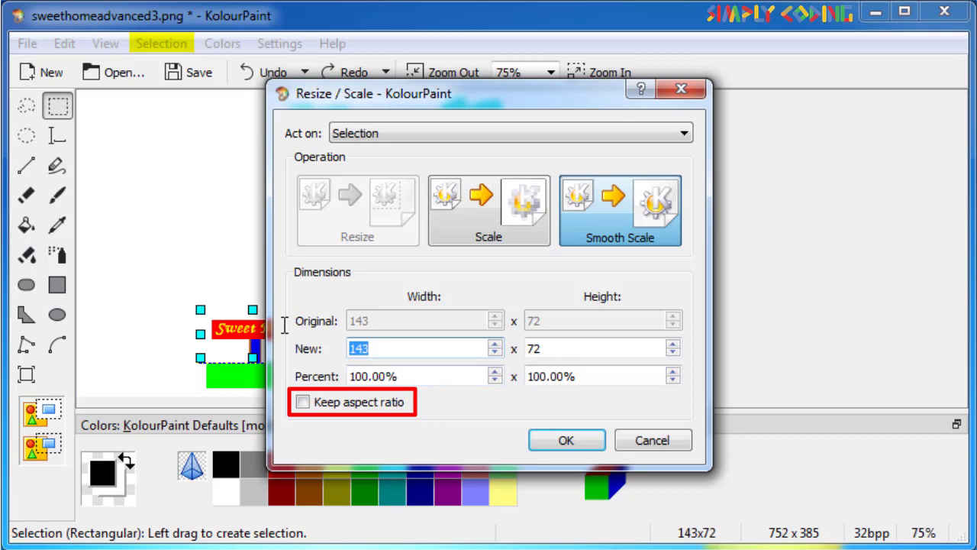
{"action": "type", "text": "200"}
{"action": "key", "text": "Tab"}
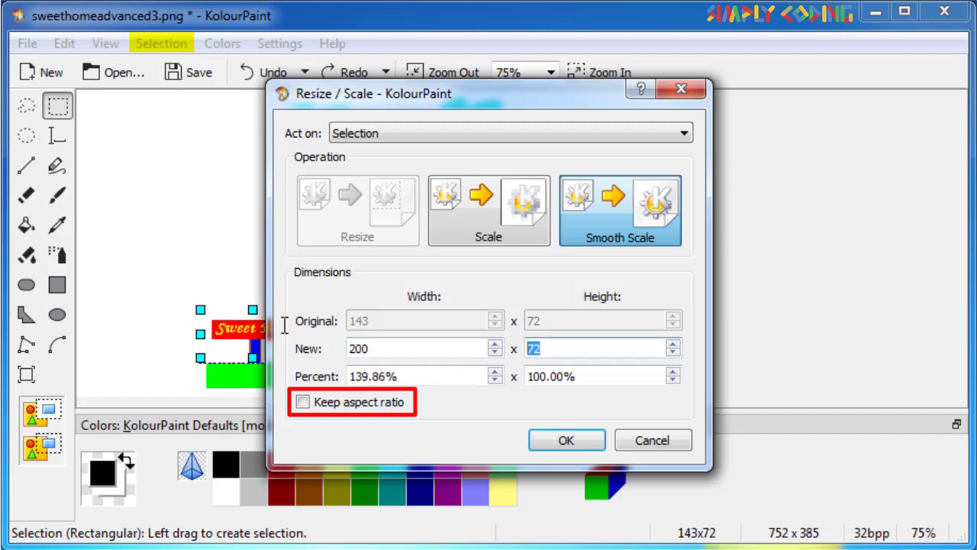
{"action": "type", "text": "150"}
{"action": "key", "text": "Tab"}
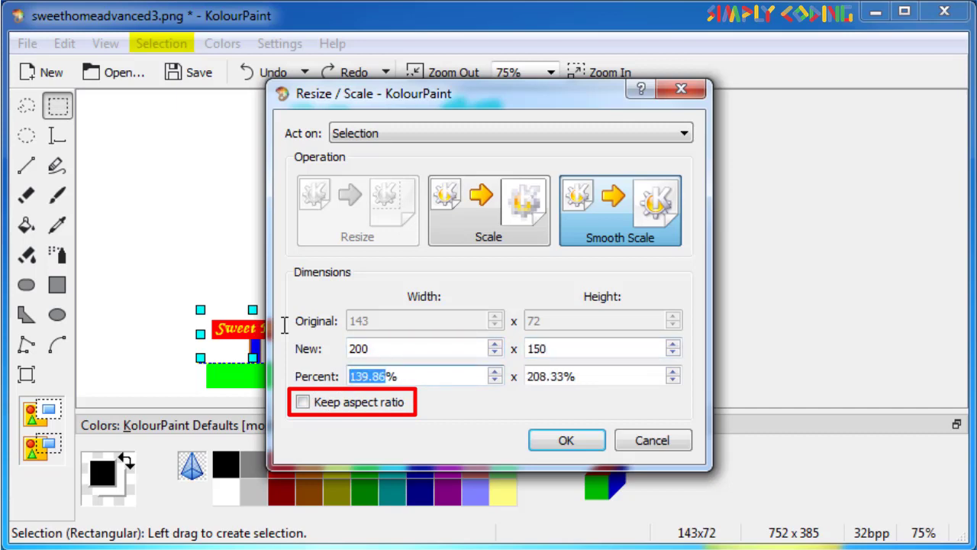
{"action": "type", "text": "200"}
{"action": "key", "text": "Tab"}
{"action": "type", "text": "200"}
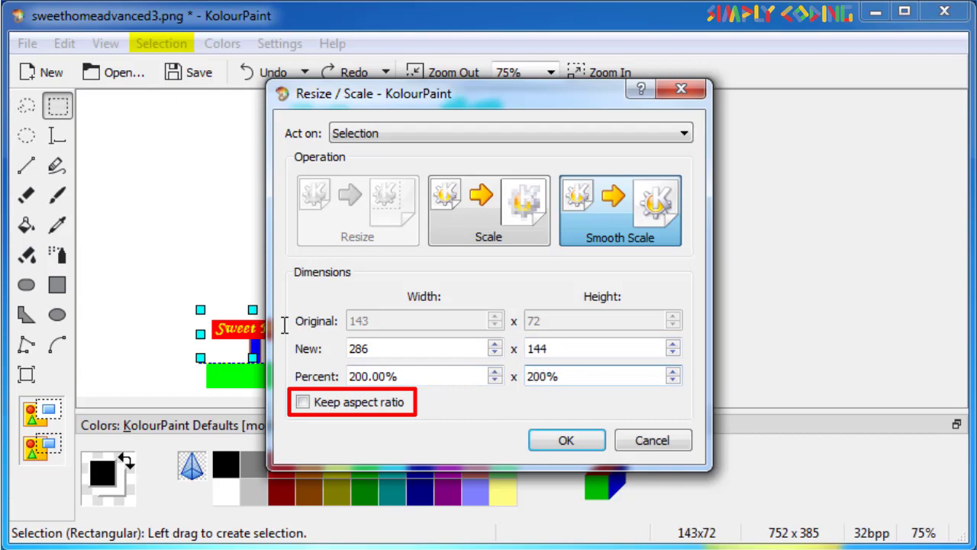
{"action": "left_click", "coordinate": [561, 441]}
Move the enlarged sign left of the house and select the whole house.
{"action": "left_click_drag", "start_coordinate": [316, 349], "coordinate": [230, 289]}
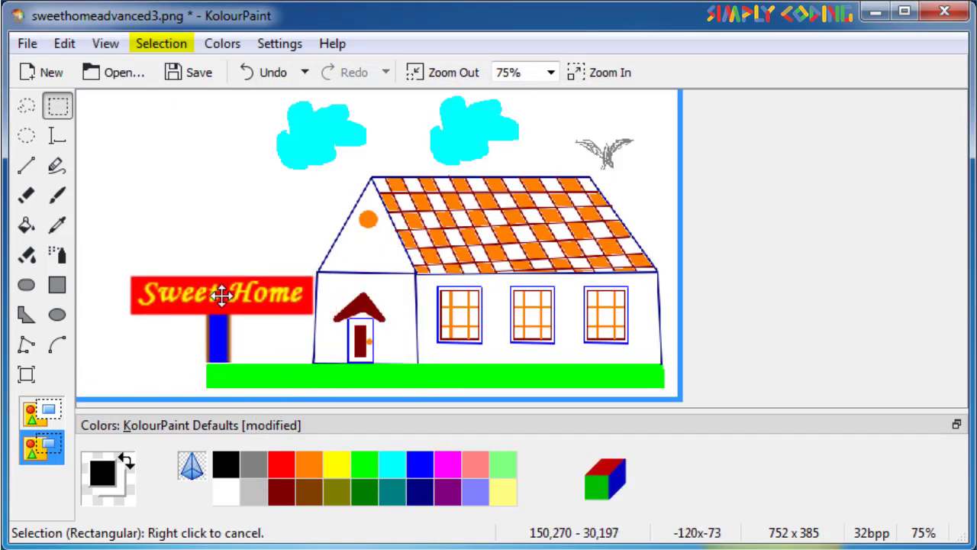
{"action": "left_click_drag", "start_coordinate": [230, 288], "coordinate": [229, 306]}
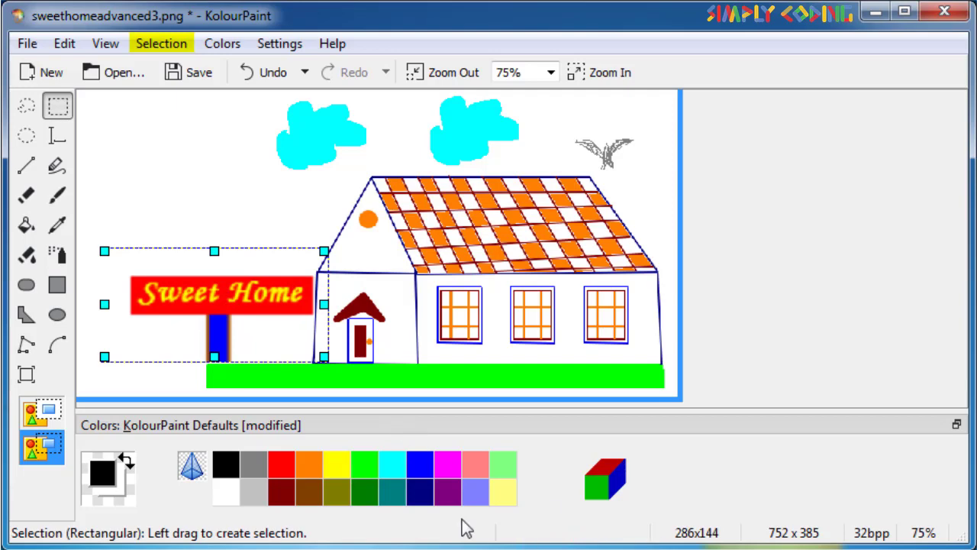
{"action": "left_click_drag", "start_coordinate": [315, 175], "coordinate": [462, 350]}
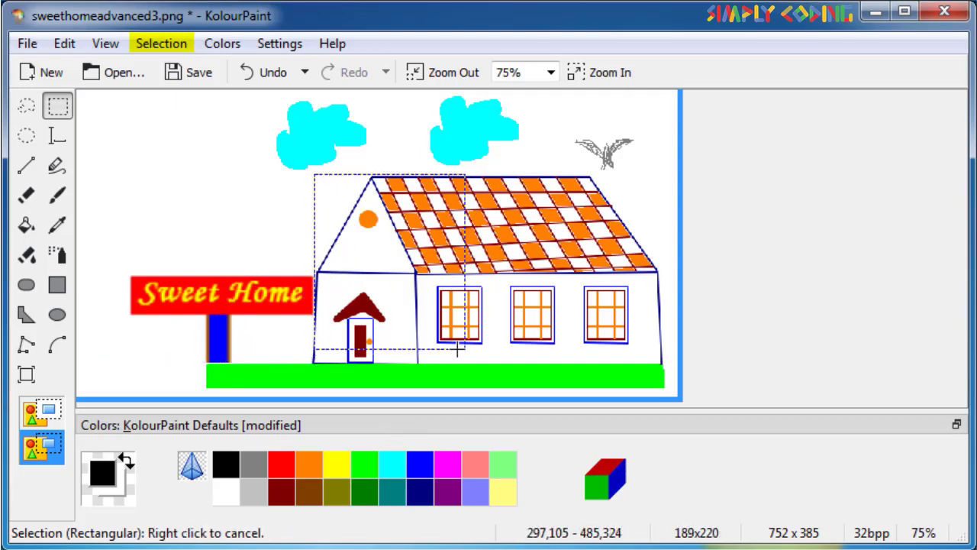
{"action": "left_click_drag", "start_coordinate": [458, 350], "coordinate": [662, 364]}
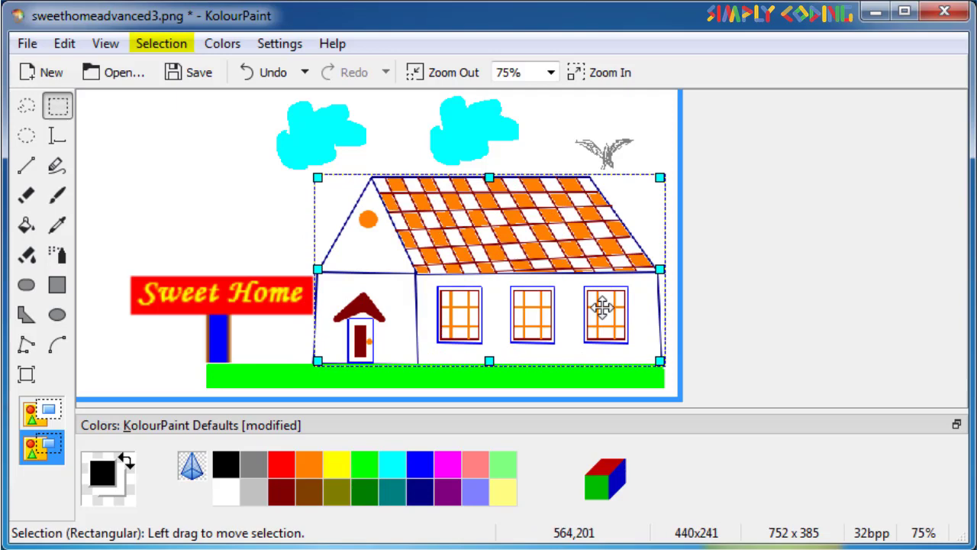
Try flipping the house upside down, then undo the flip.
{"action": "left_click", "coordinate": [161, 44]}
{"action": "left_click", "coordinate": [157, 152]}
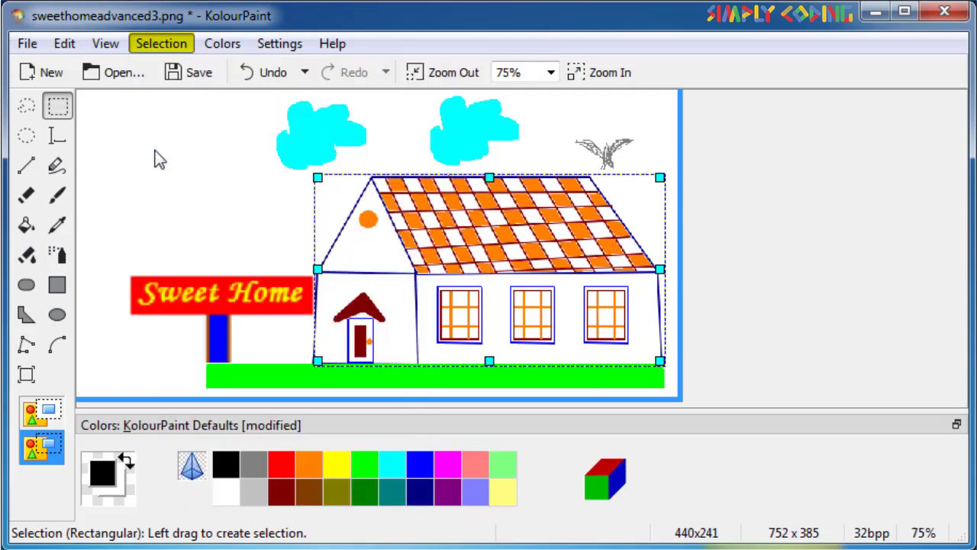
{"action": "key", "text": "ctrl+z"}
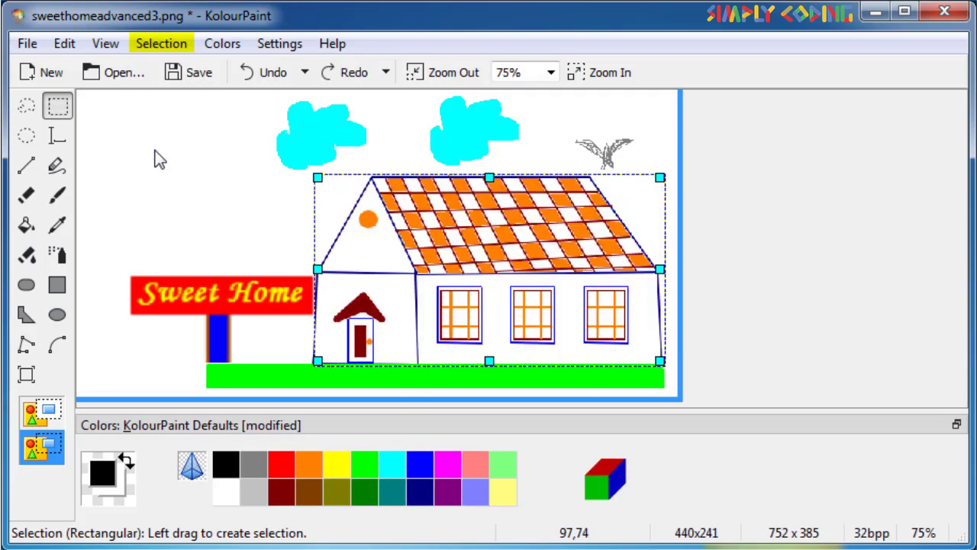
{"action": "left_click", "coordinate": [147, 51]}
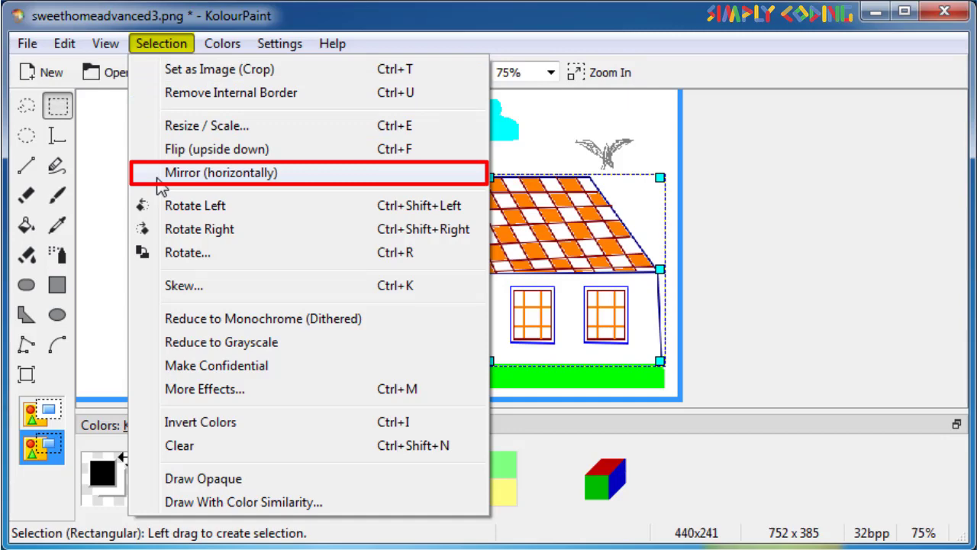
Mirror the selected house horizontally so its door is on the right.
{"action": "left_click", "coordinate": [157, 177]}
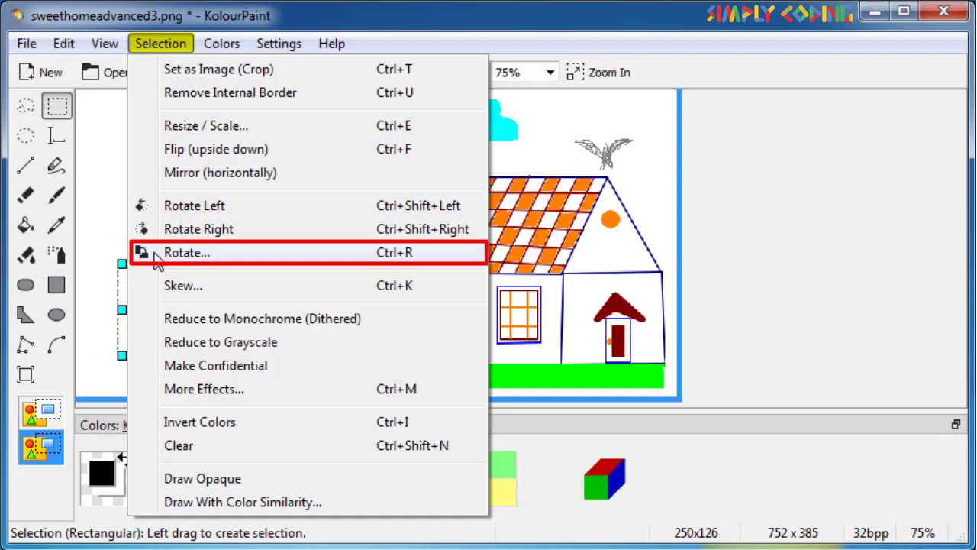
Preview 90, 180 and 270 degree rotations, then rotate the sign 20 degrees clockwise.
{"action": "left_click", "coordinate": [156, 256]}
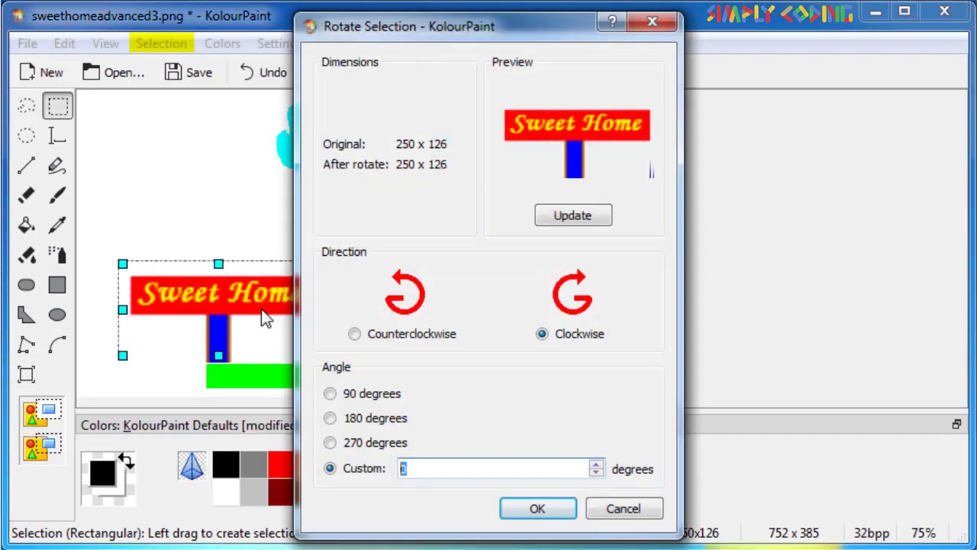
{"action": "left_click", "coordinate": [330, 393]}
{"action": "left_click", "coordinate": [357, 336]}
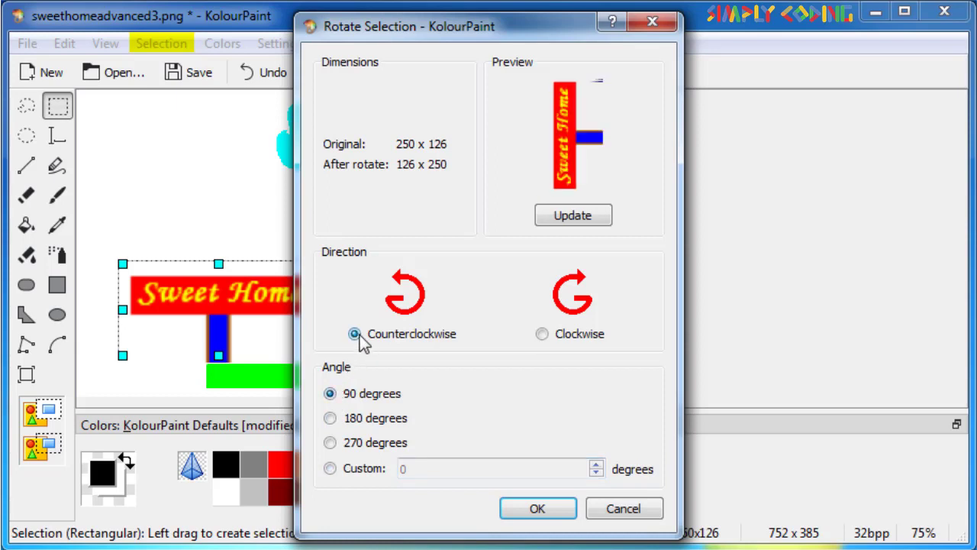
{"action": "left_click", "coordinate": [542, 335]}
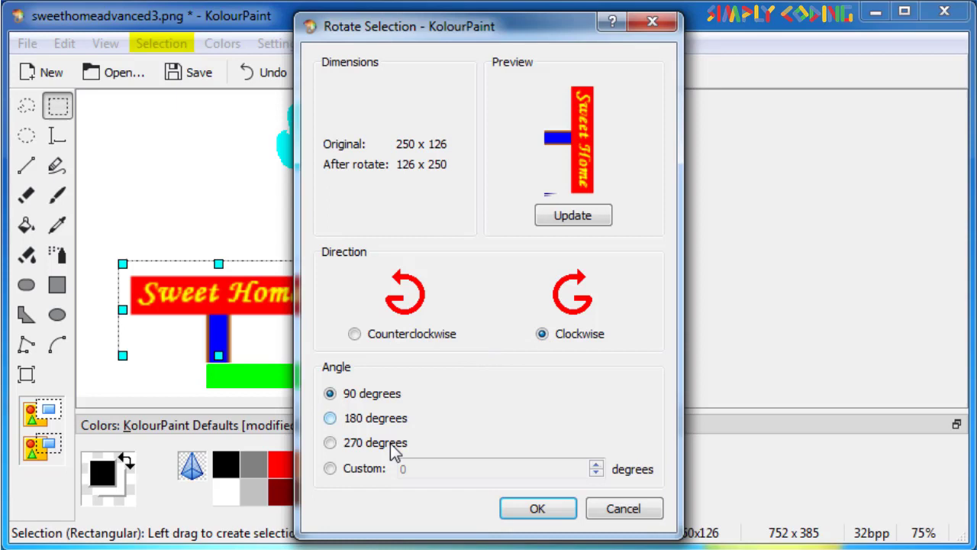
{"action": "left_click", "coordinate": [333, 417]}
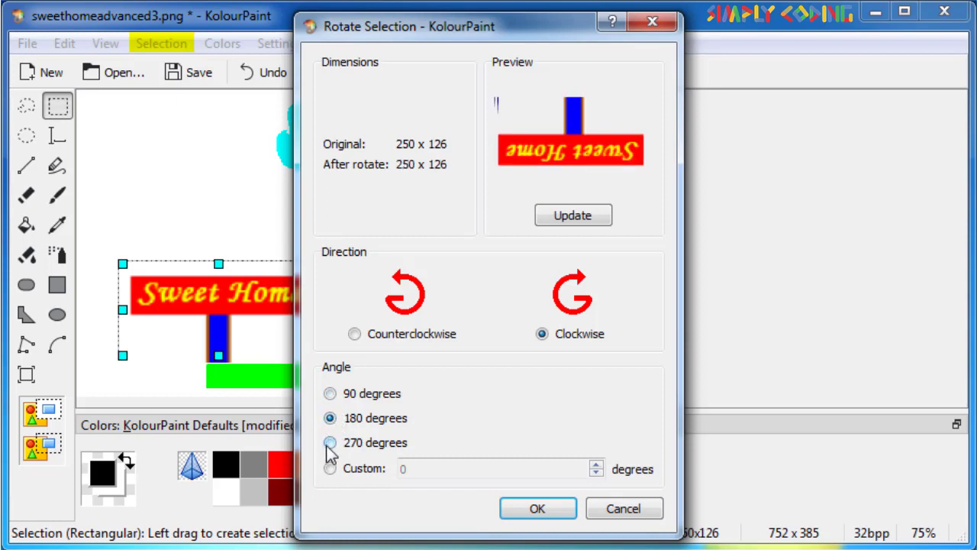
{"action": "left_click", "coordinate": [328, 444]}
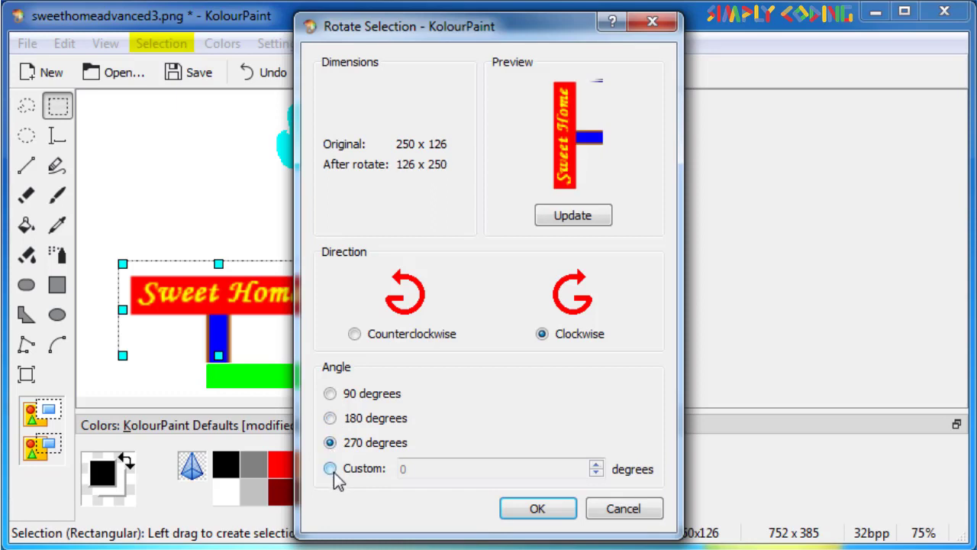
{"action": "left_click", "coordinate": [331, 469]}
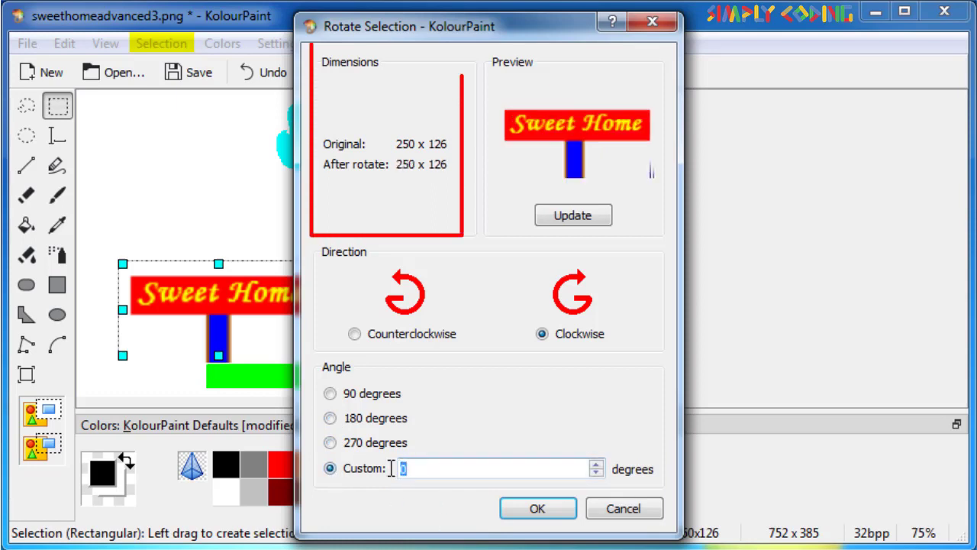
{"action": "type", "text": "20"}
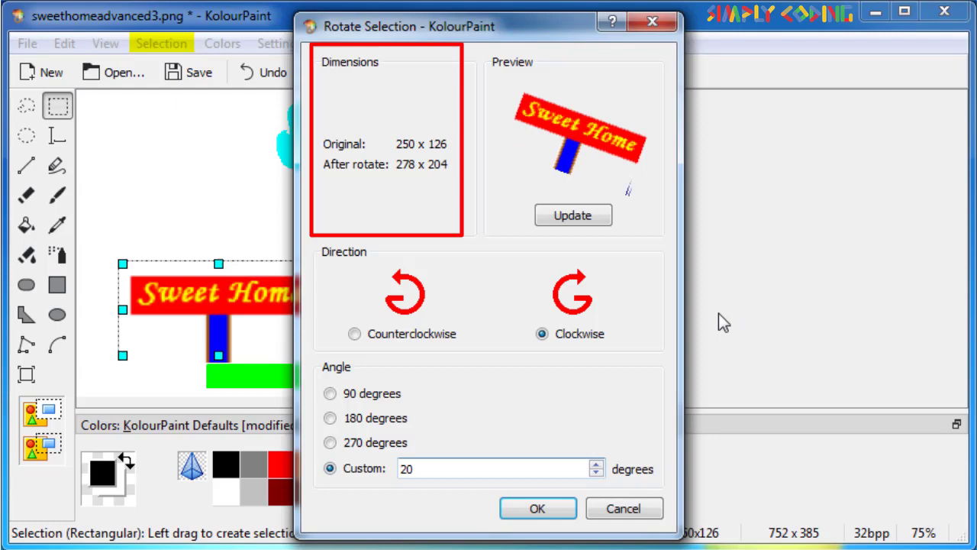
{"action": "left_click", "coordinate": [537, 508]}
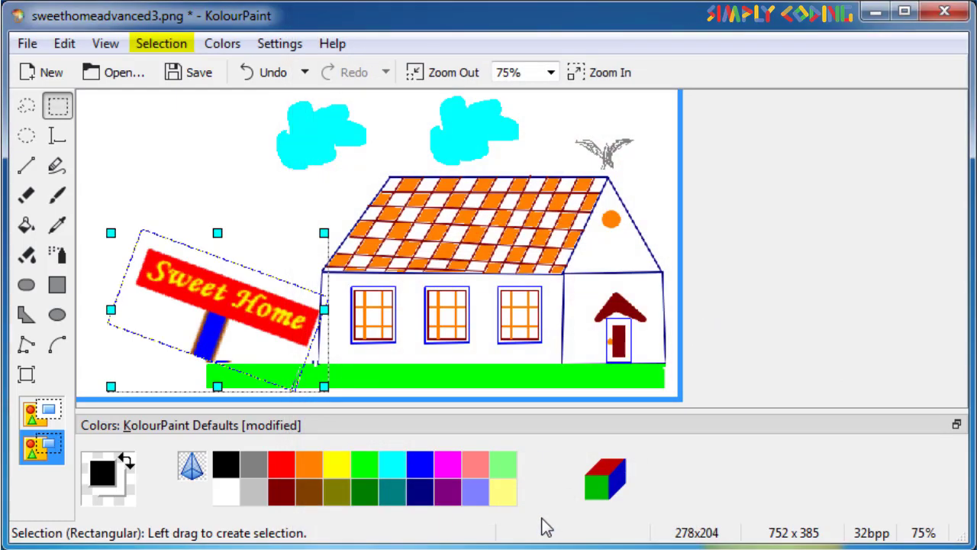
Nudge the tilted sign slightly, then undo its 20-degree rotation.
{"action": "left_click_drag", "start_coordinate": [200, 294], "coordinate": [212, 300]}
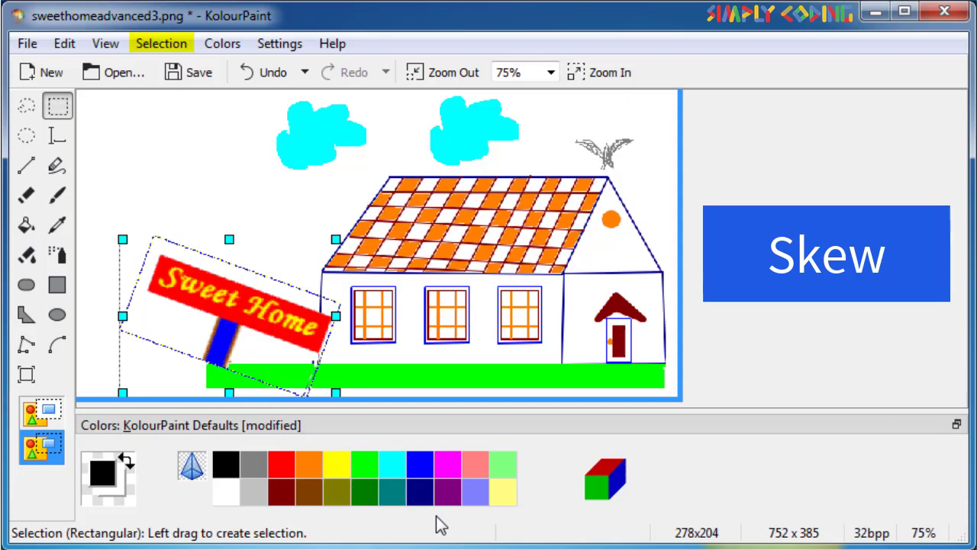
{"action": "key", "text": "ctrl+z"}
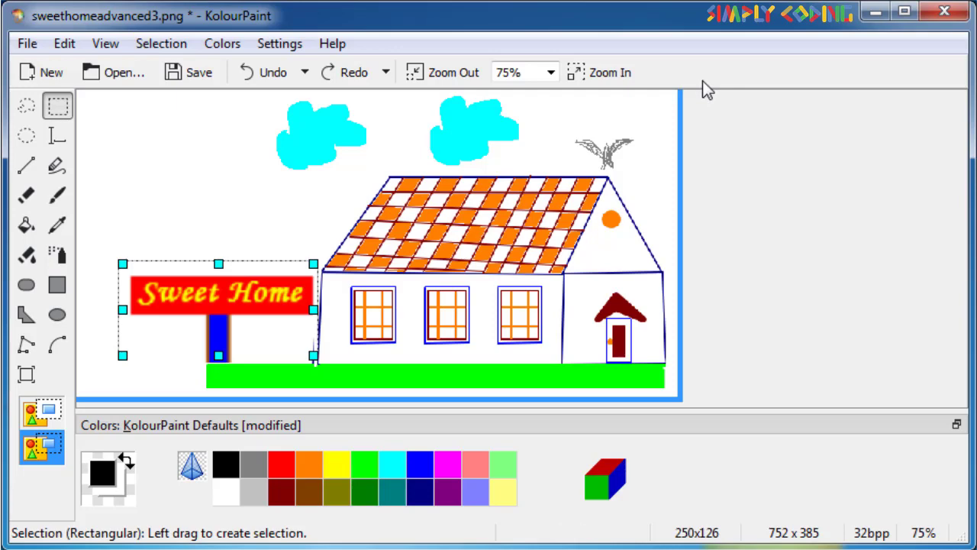
Skew the Sweet Home sign 5 degrees horizontally and 20 degrees vertically.
{"action": "left_click", "coordinate": [161, 44]}
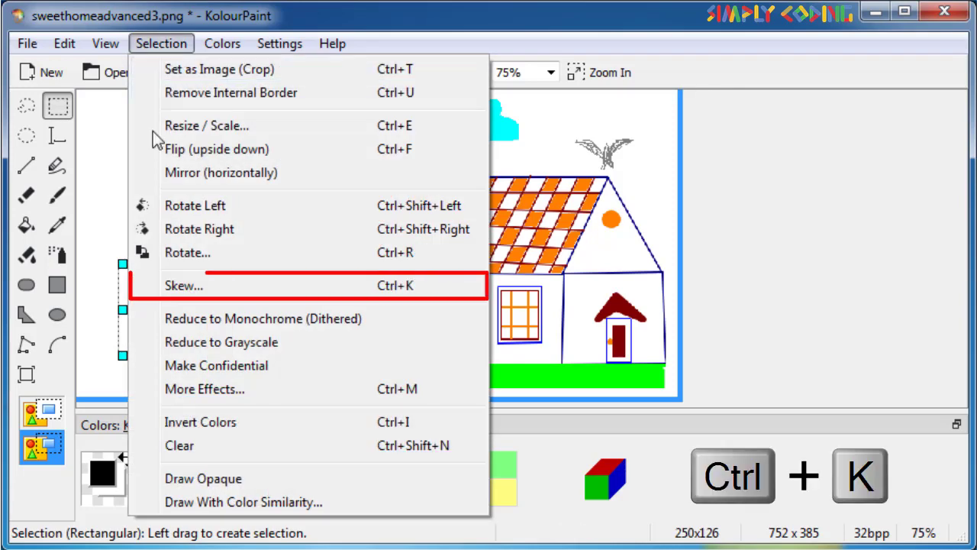
{"action": "left_click", "coordinate": [154, 289]}
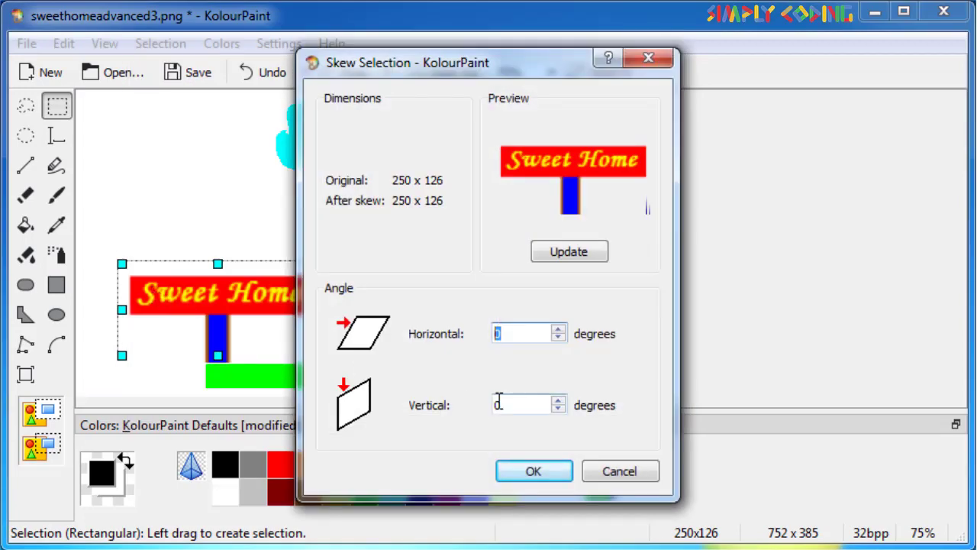
{"action": "type", "text": "5"}
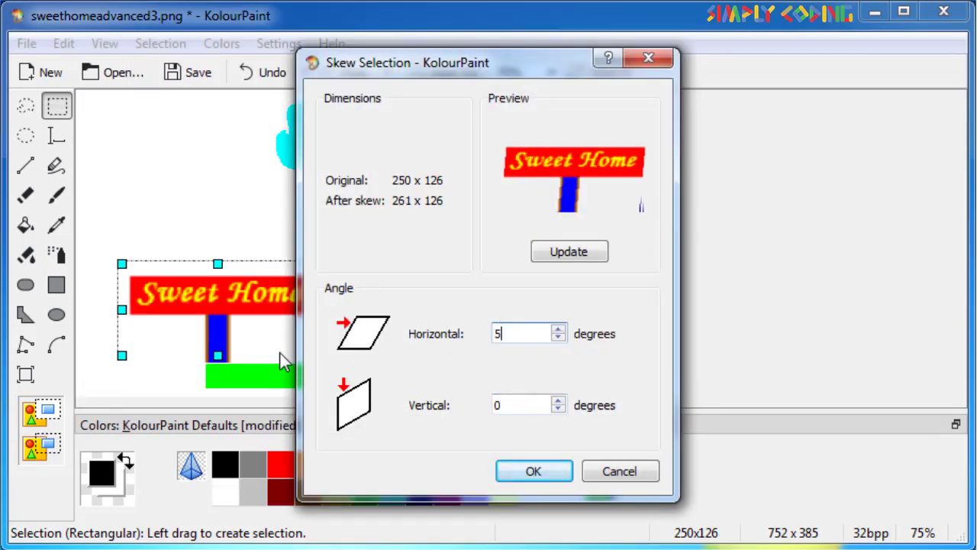
{"action": "key", "text": "Tab"}
{"action": "type", "text": "10"}
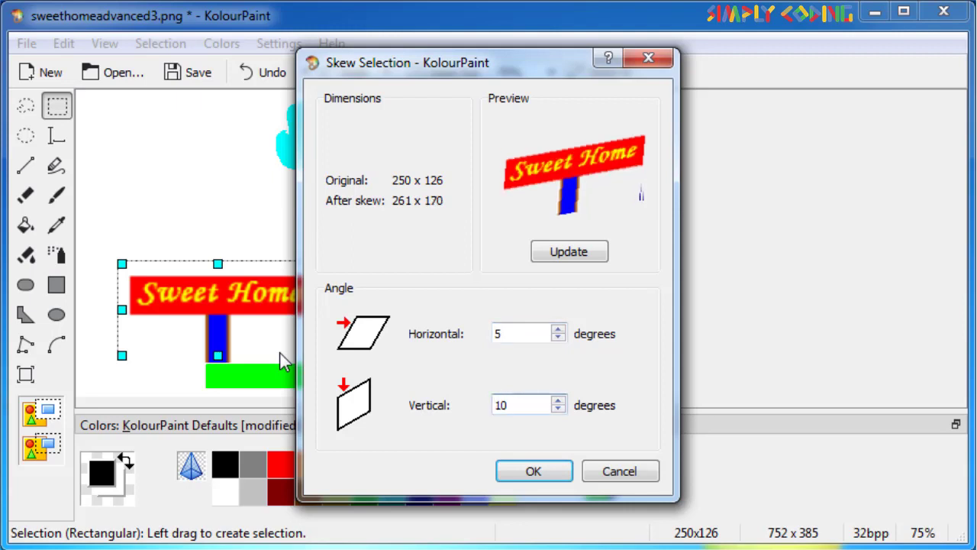
{"action": "key", "text": "BackSpace"}
{"action": "key", "text": "BackSpace"}
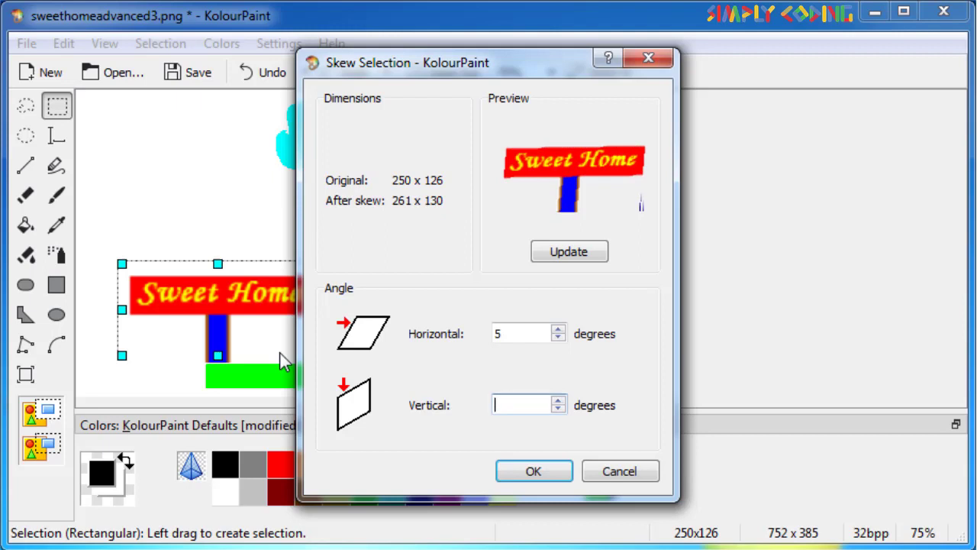
{"action": "type", "text": "20"}
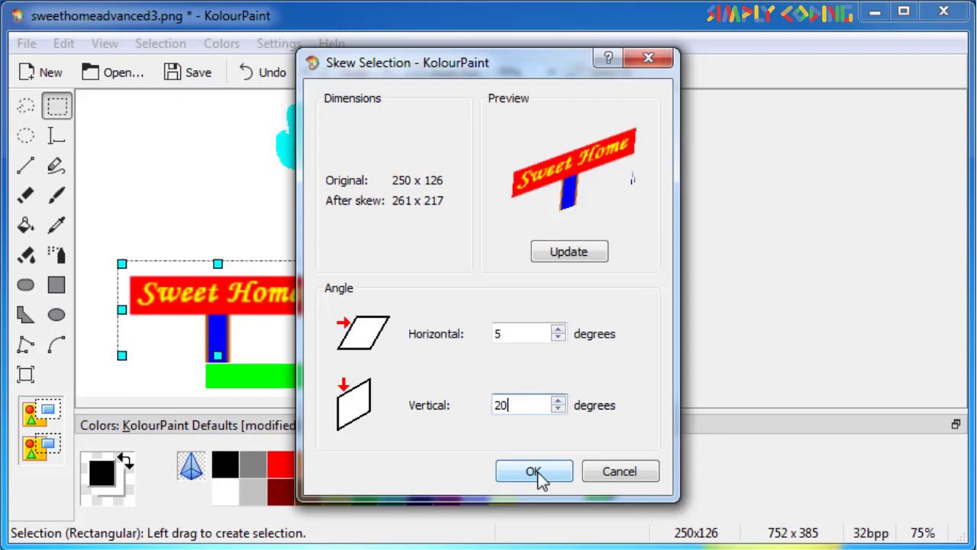
{"action": "left_click", "coordinate": [535, 471]}
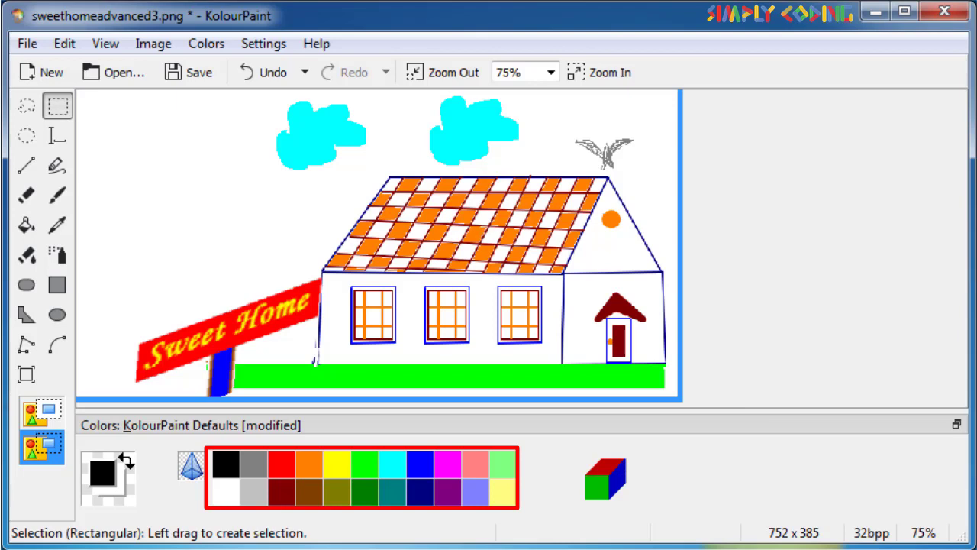
Open the lavender #8080ff palette swatch in the colour editor.
{"action": "double_click", "coordinate": [471, 495]}
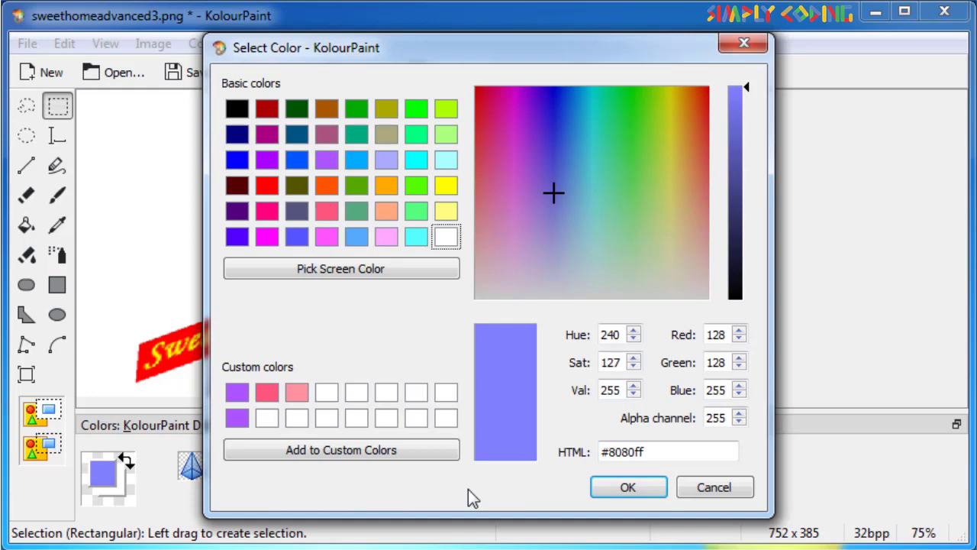
Accept #8080ff and add an empty row to the colour palette.
{"action": "left_click", "coordinate": [707, 493]}
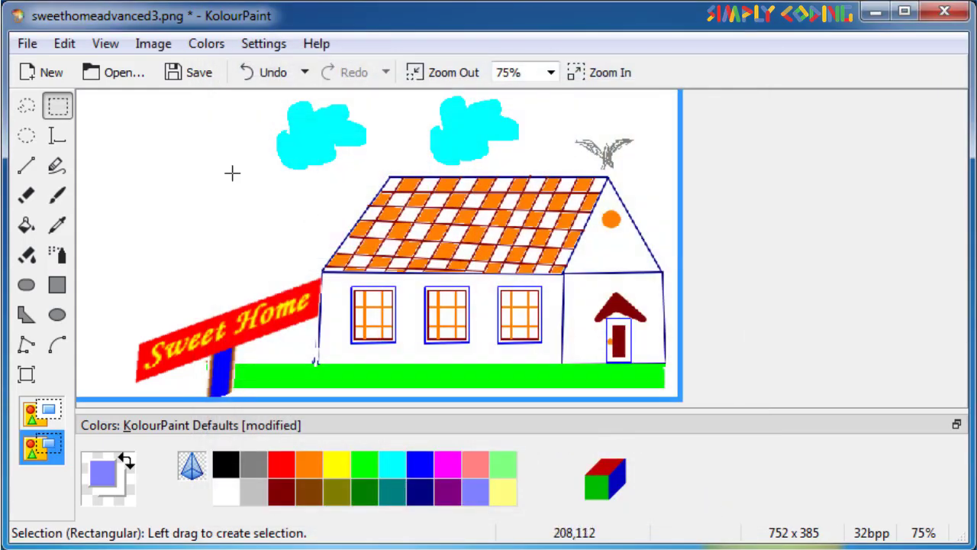
{"action": "left_click", "coordinate": [210, 46]}
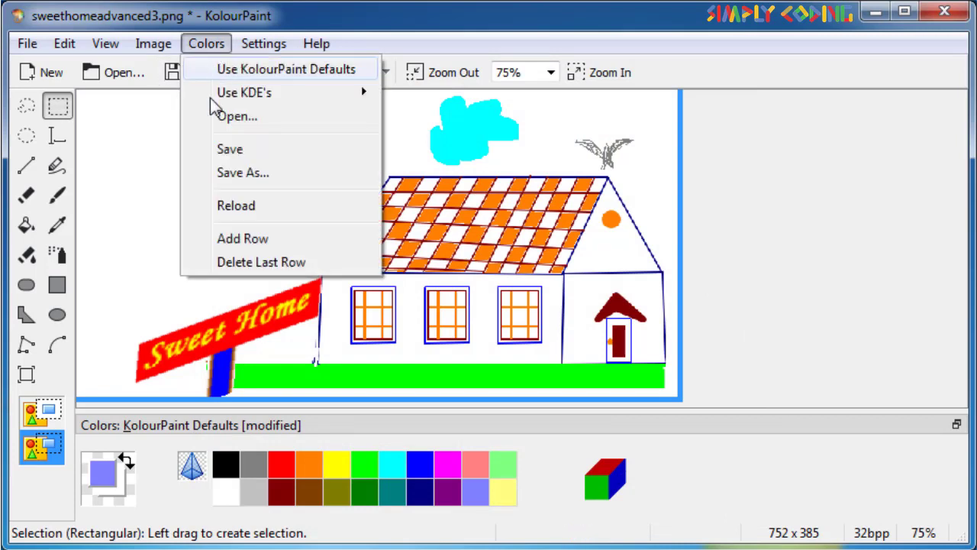
{"action": "left_click", "coordinate": [226, 239]}
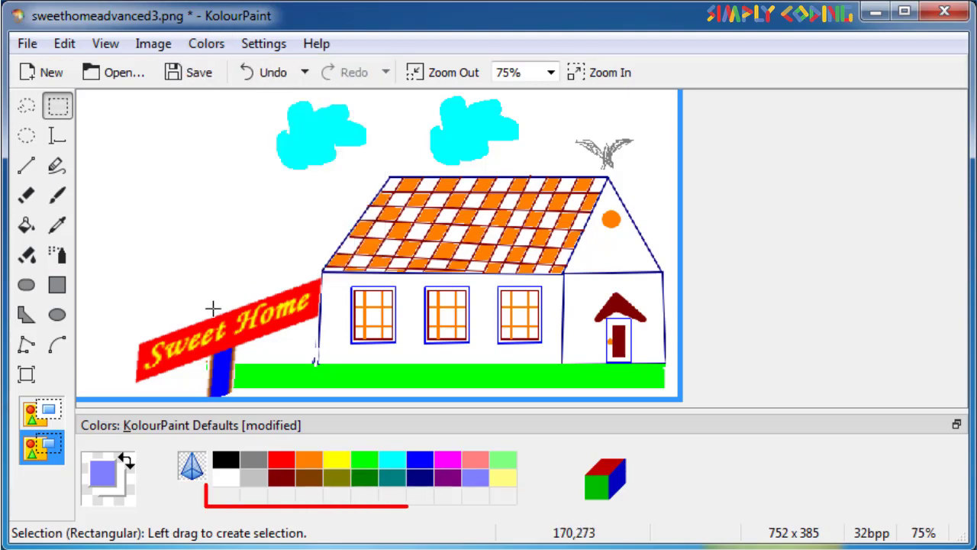
Edit the new row's first cell, sampling red #ff0000 from the Sweet Home sign.
{"action": "double_click", "coordinate": [227, 500]}
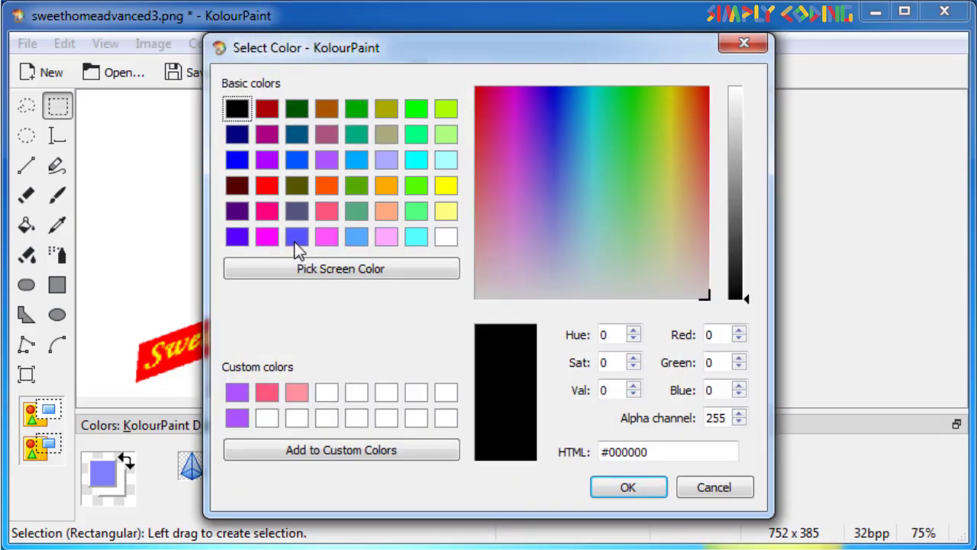
{"action": "left_click", "coordinate": [326, 135]}
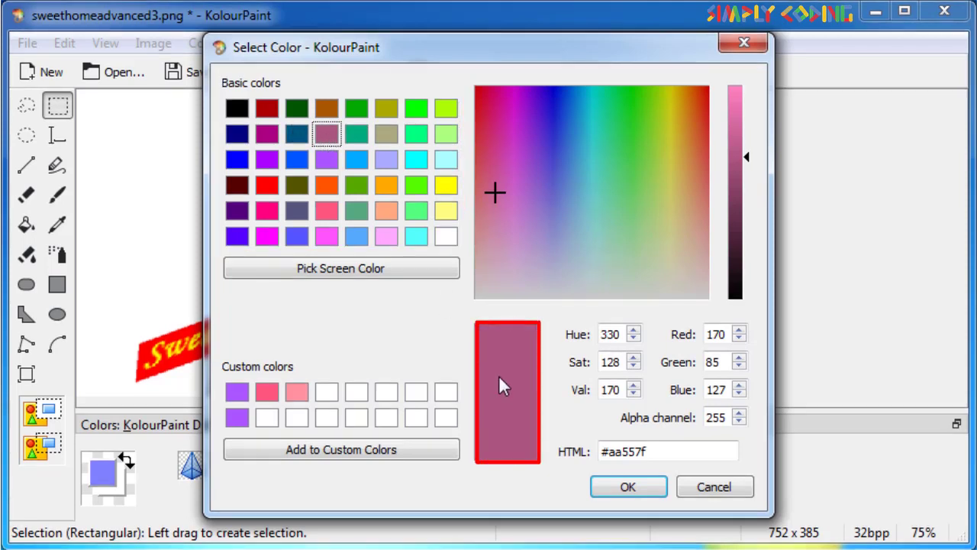
{"action": "left_click", "coordinate": [339, 273]}
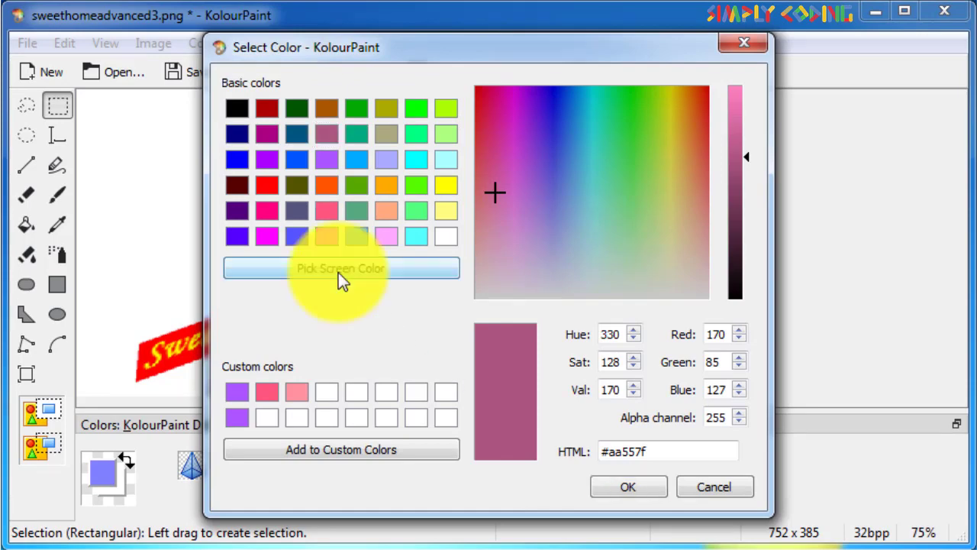
{"action": "left_click", "coordinate": [165, 367]}
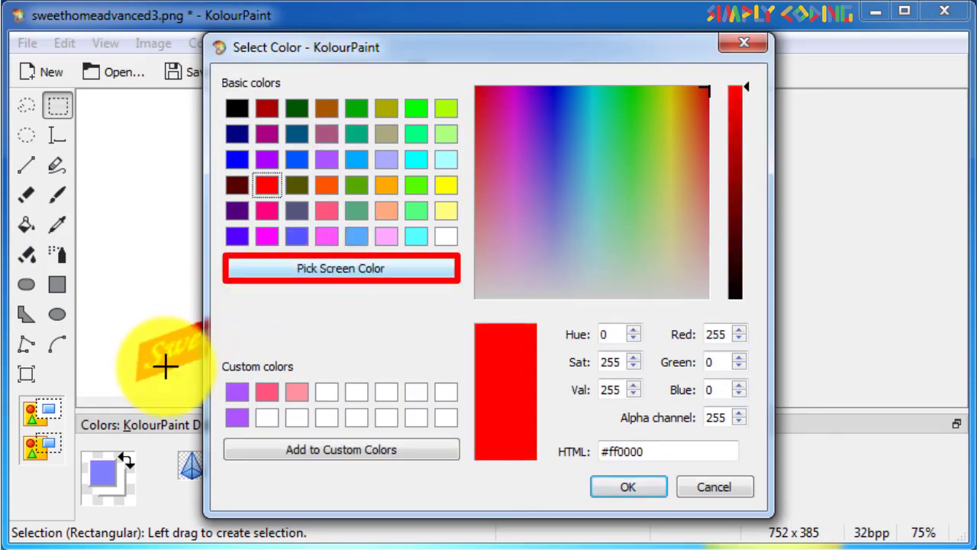
Save an orange custom colour, then try purple and blue shades on the spectrum.
{"action": "left_click", "coordinate": [484, 383]}
{"action": "left_click", "coordinate": [355, 447]}
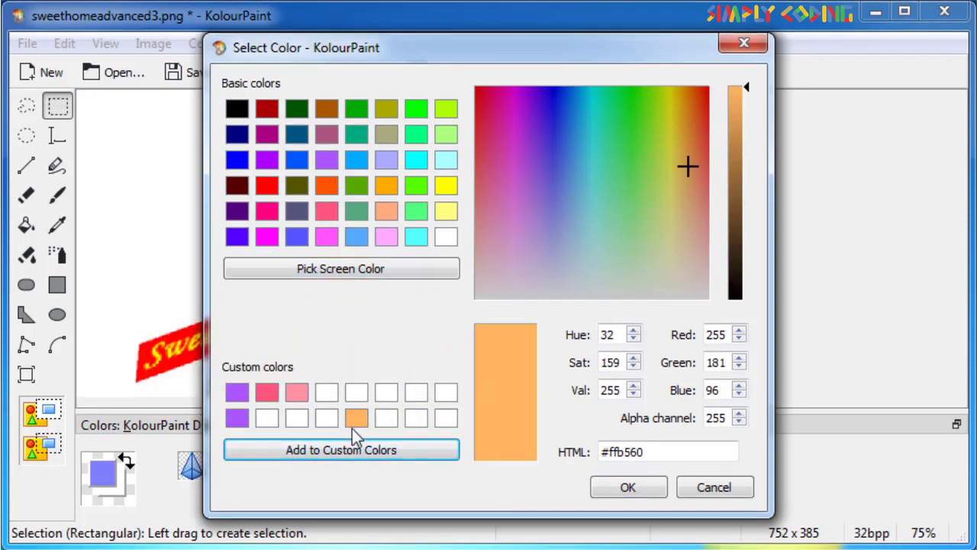
{"action": "left_click_drag", "start_coordinate": [740, 91], "coordinate": [746, 187]}
{"action": "mouse_move", "coordinate": [687, 168]}
{"action": "left_mouse_down"}
{"action": "mouse_move", "coordinate": [559, 221]}
{"action": "mouse_move", "coordinate": [511, 220]}
{"action": "left_mouse_up"}
{"action": "left_click_drag", "start_coordinate": [745, 191], "coordinate": [747, 147]}
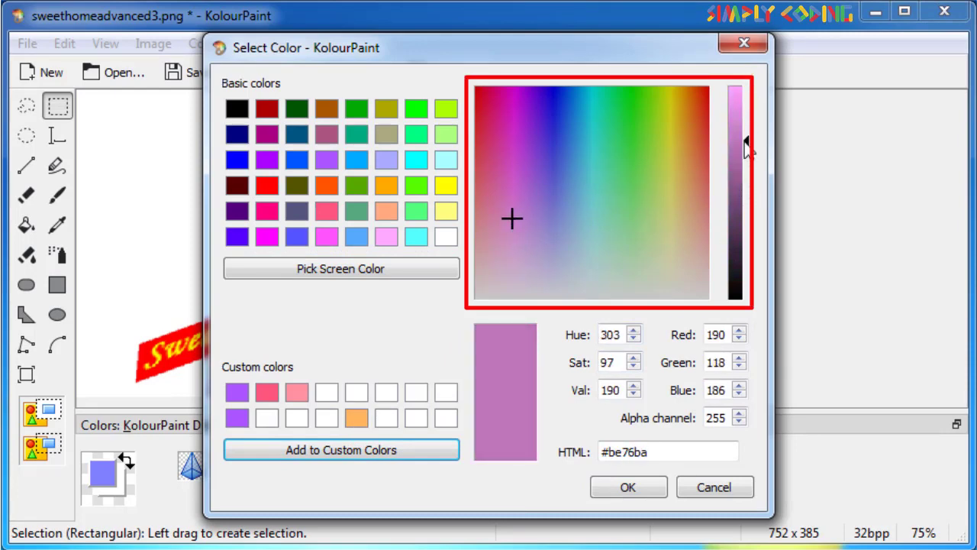
{"action": "left_click_drag", "start_coordinate": [509, 209], "coordinate": [581, 157]}
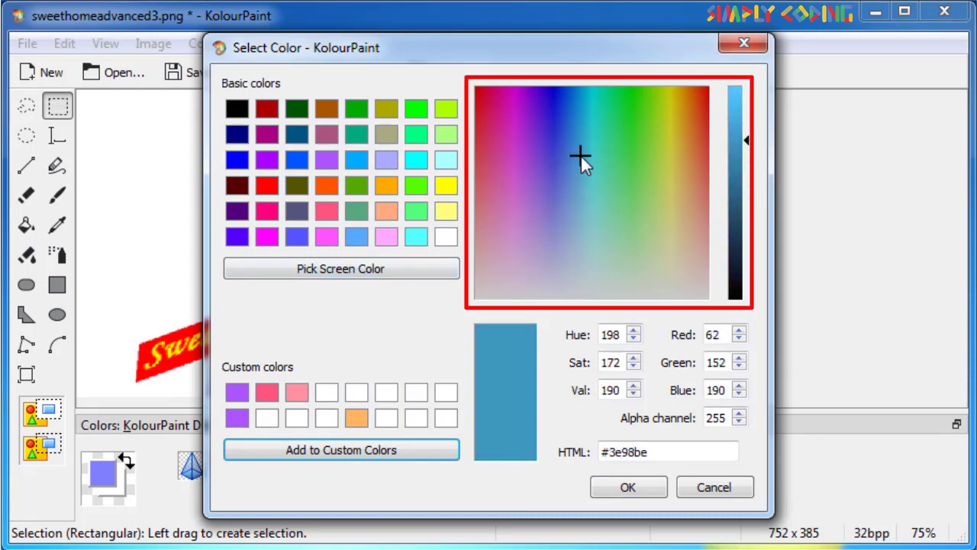
{"action": "left_click_drag", "start_coordinate": [746, 141], "coordinate": [753, 120]}
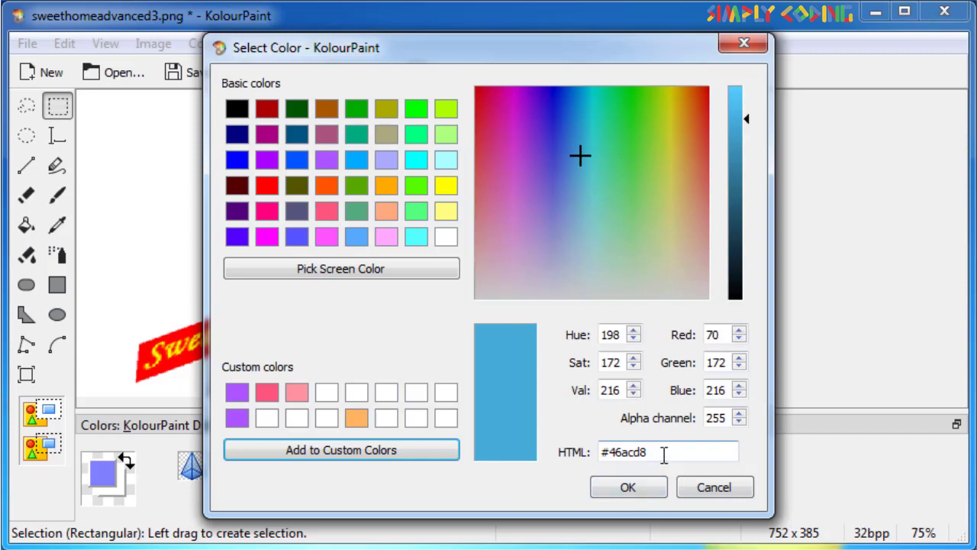
Set the colour to green #54ac70, add it to custom colours, and fill the new palette cell.
{"action": "left_click_drag", "start_coordinate": [648, 452], "coordinate": [634, 452]}
{"action": "type", "text": "6"}
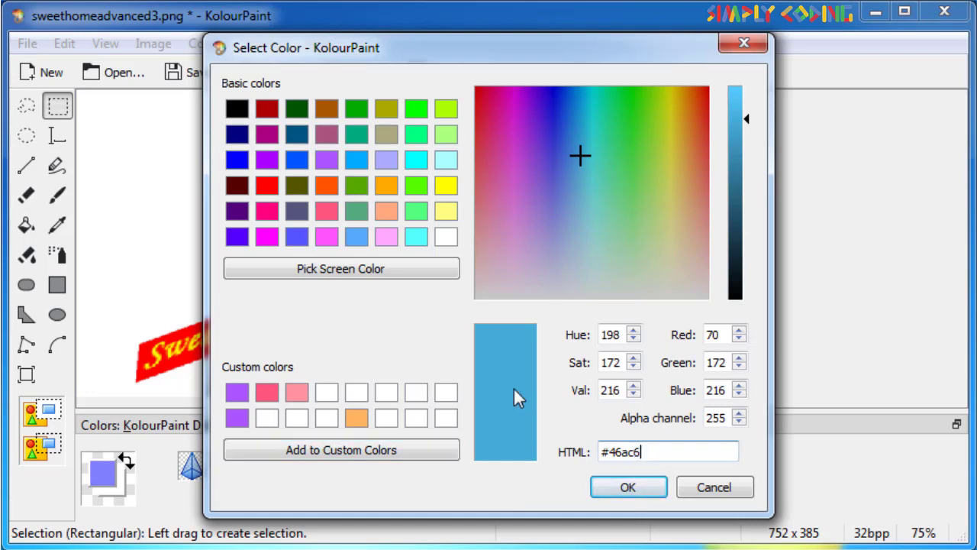
{"action": "type", "text": "9"}
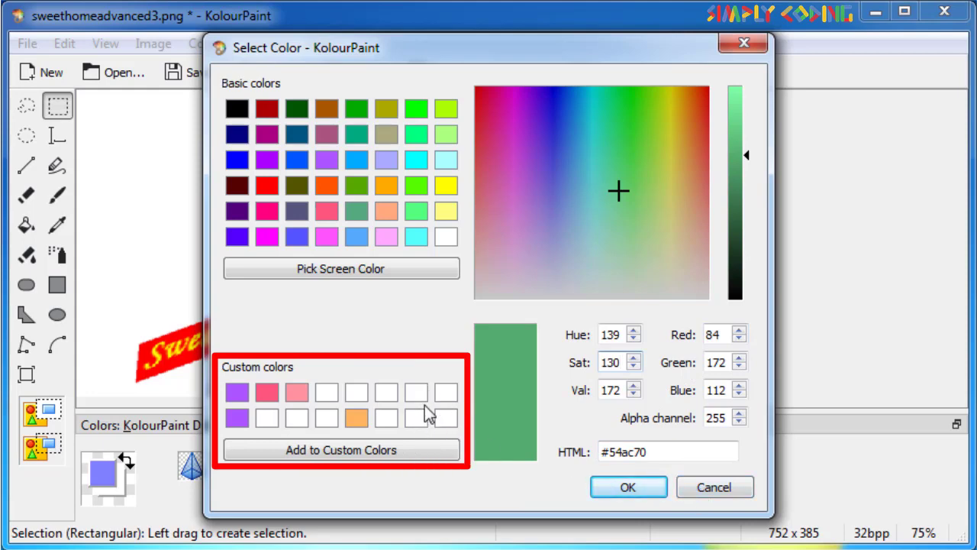
{"action": "left_click", "coordinate": [408, 452]}
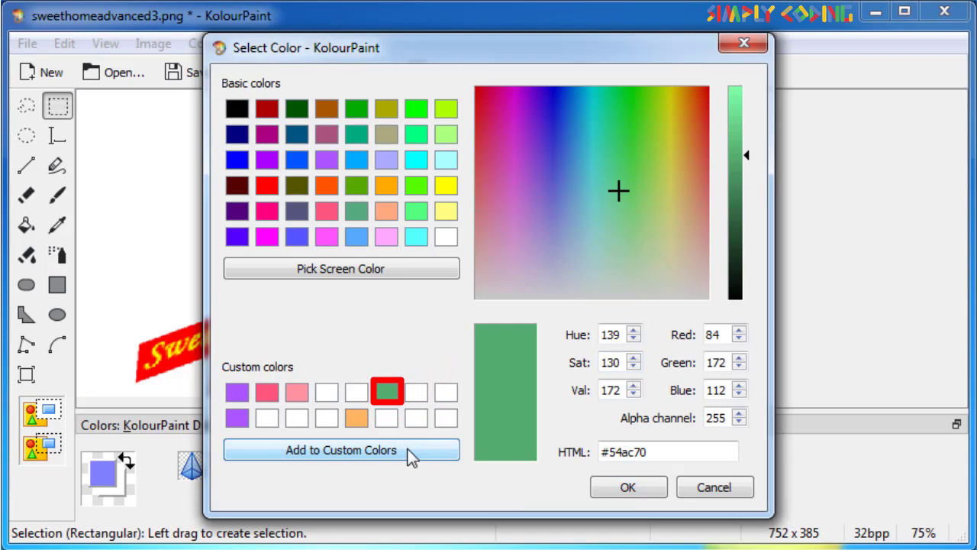
{"action": "left_click", "coordinate": [634, 490]}
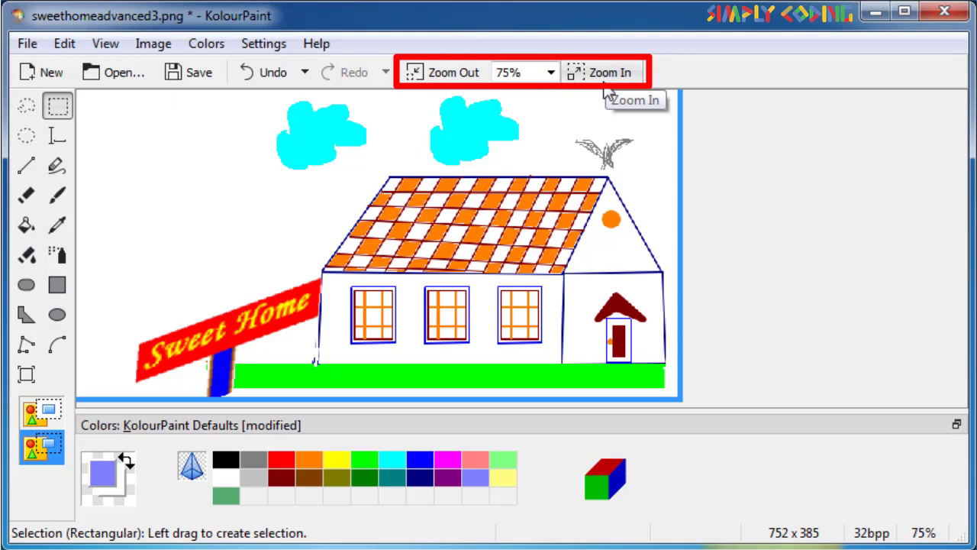
Open the View menu to show its zoom commands, keeping the picture at 75%.
{"action": "left_click", "coordinate": [105, 44]}
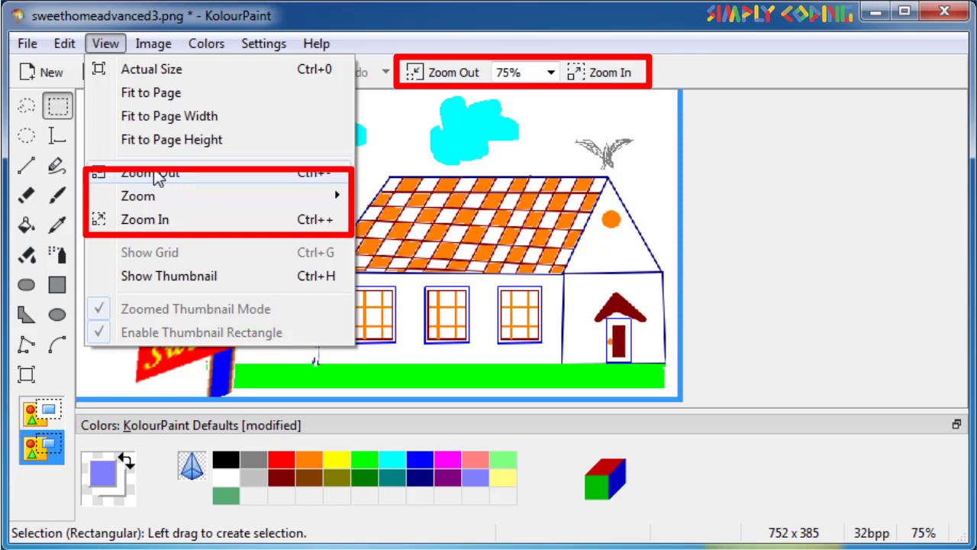
{"action": "left_click", "coordinate": [151, 221]}
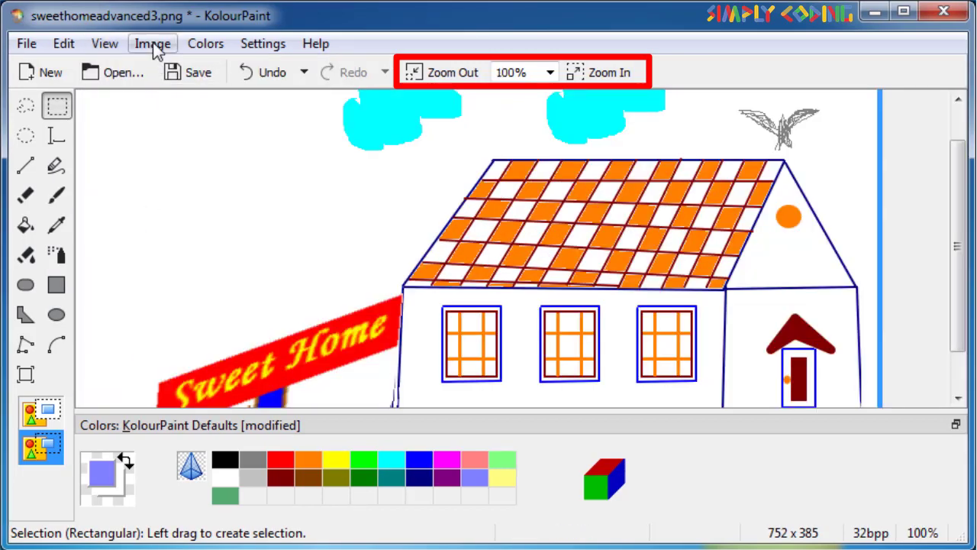
{"action": "left_click", "coordinate": [112, 45]}
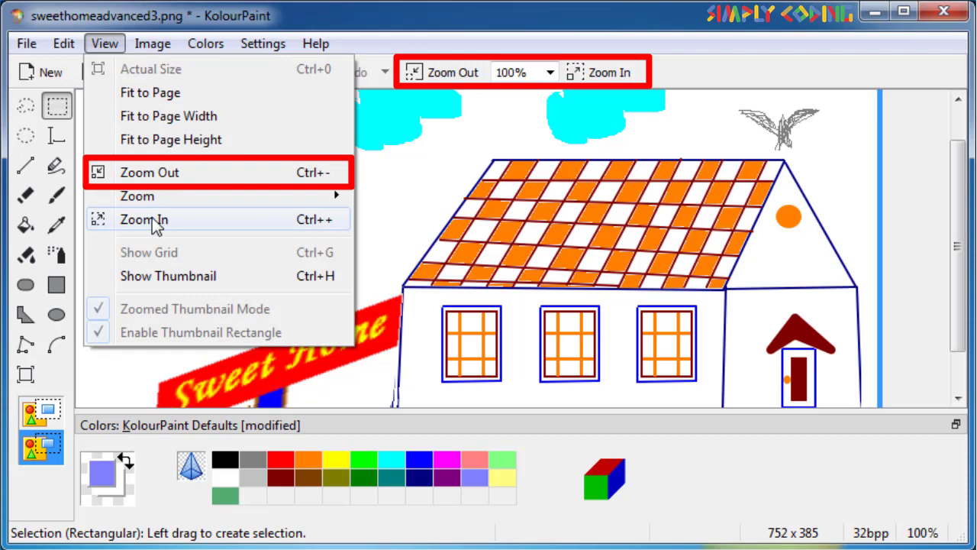
{"action": "left_click", "coordinate": [167, 173]}
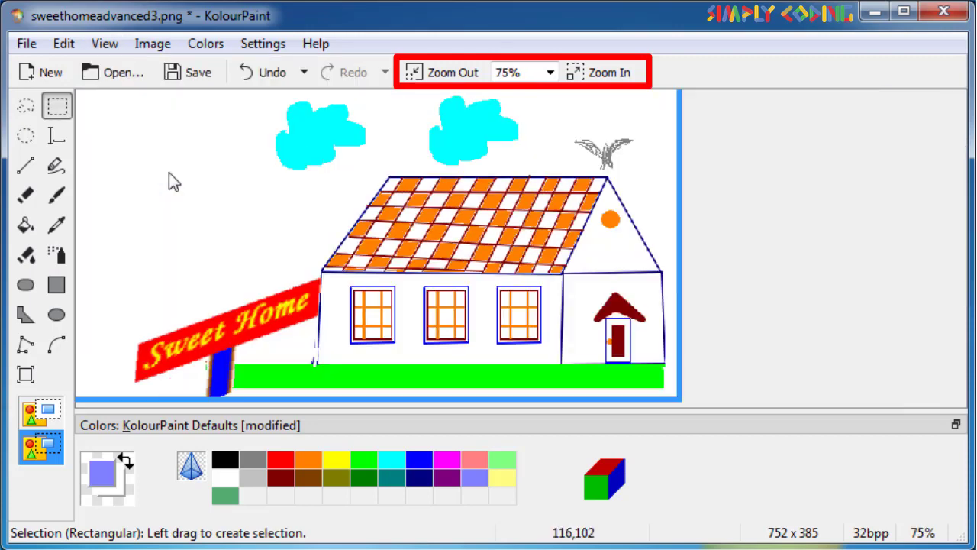
{"action": "left_click", "coordinate": [106, 44]}
{"action": "mouse_move", "coordinate": [218, 195]}
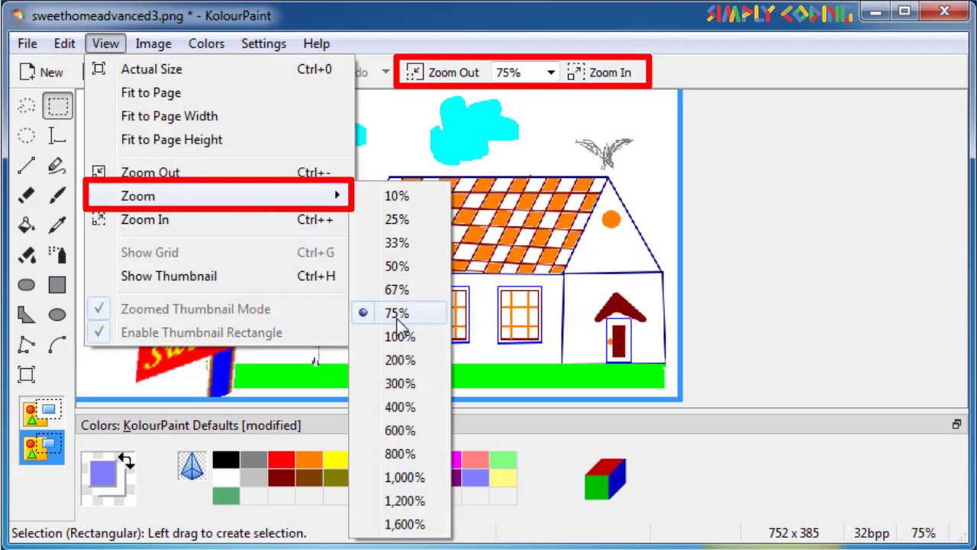
{"action": "left_click", "coordinate": [397, 269]}
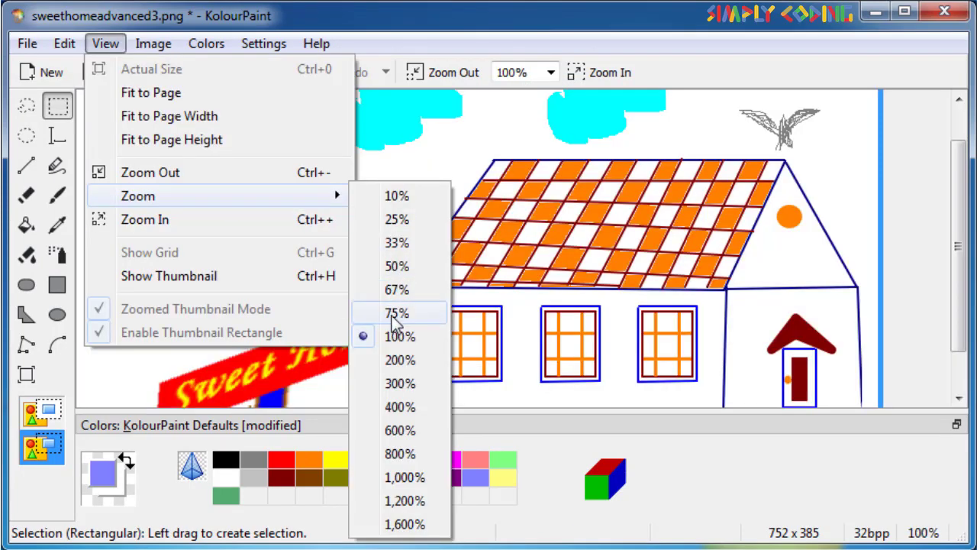
{"action": "left_click", "coordinate": [395, 317]}
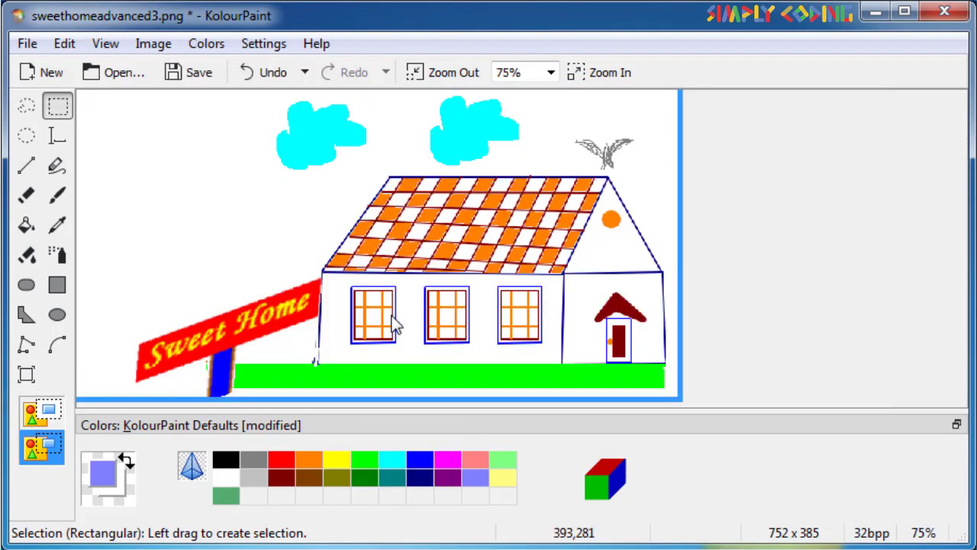